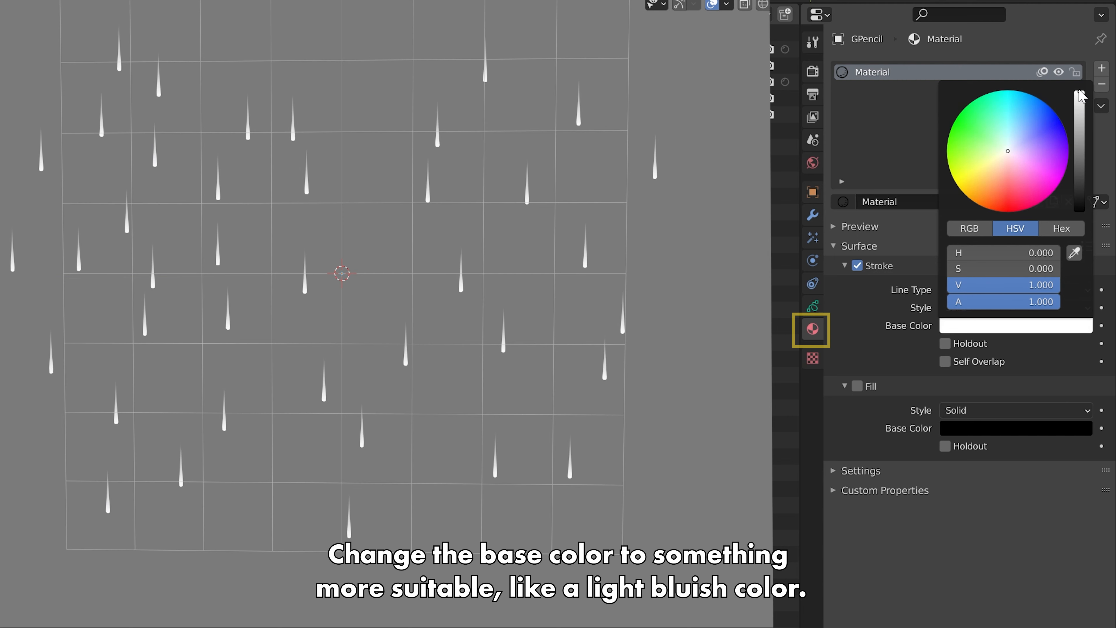
# Change the raindrop stroke material's base color to a light blue.
pyautogui.moveTo(1009, 121)
pyautogui.mouseDown()
pyautogui.moveTo(1016, 101)
pyautogui.moveTo(1016, 122)
pyautogui.mouseUp()
pyautogui.moveTo(1083, 113)
pyautogui.mouseDown()
pyautogui.moveTo(1081, 126)
pyautogui.moveTo(1083, 107)
pyautogui.mouseUp()
# Reset the Thickness modifier's custom curve and reshape it with a raised start point and a slightly lowered bend, for more uniform drops.
pyautogui.click(813, 215)
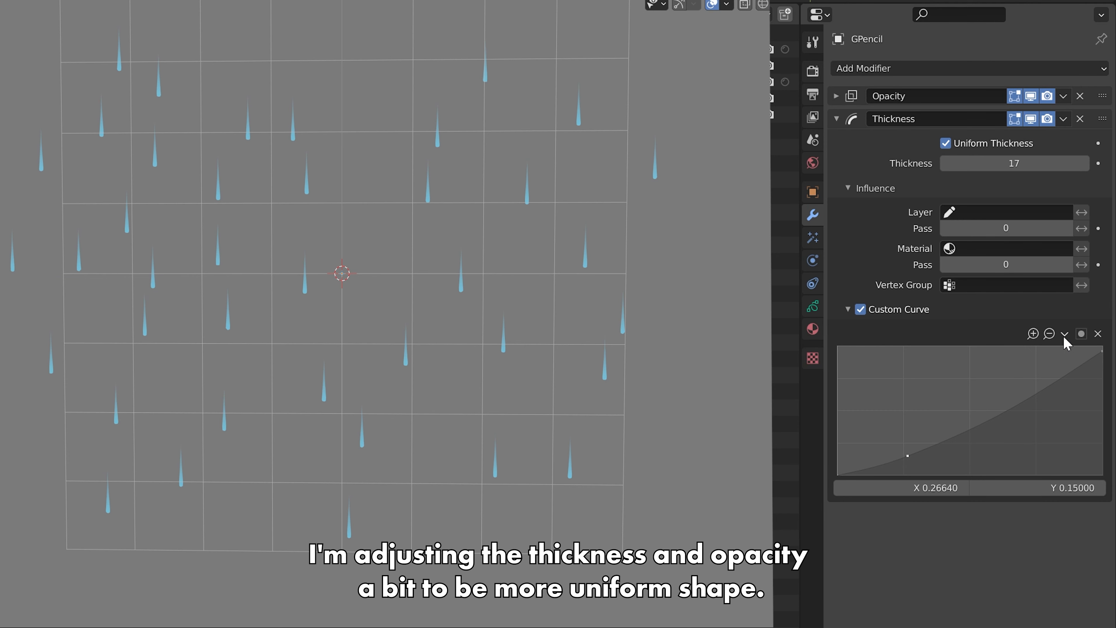
pyautogui.click(1064, 333)
pyautogui.click(1006, 390)
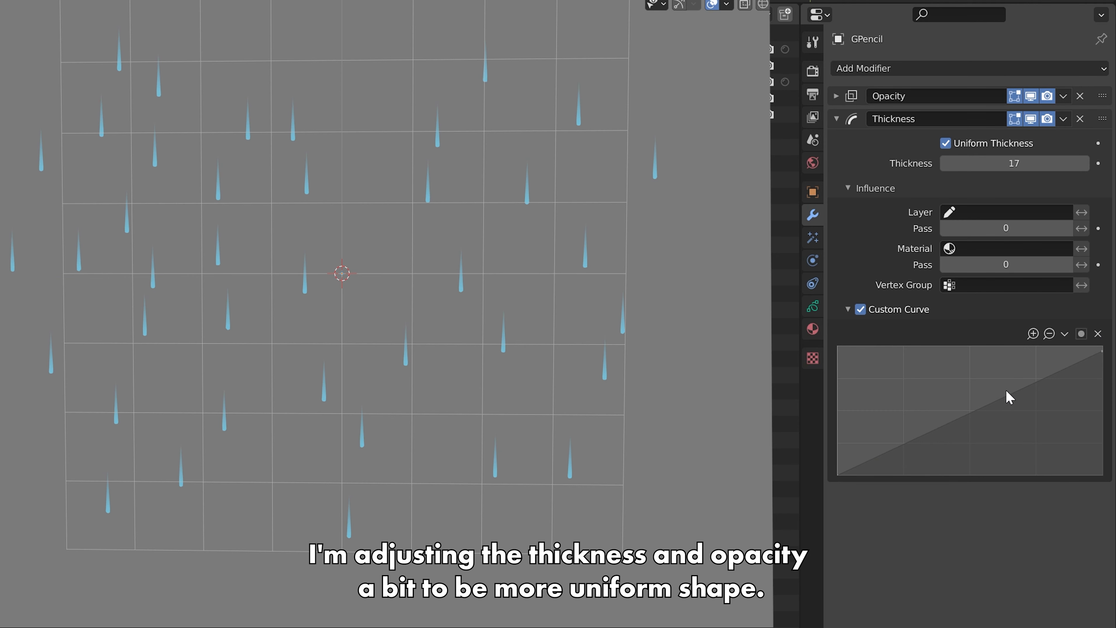
pyautogui.moveTo(838, 473); pyautogui.dragTo(840, 409)
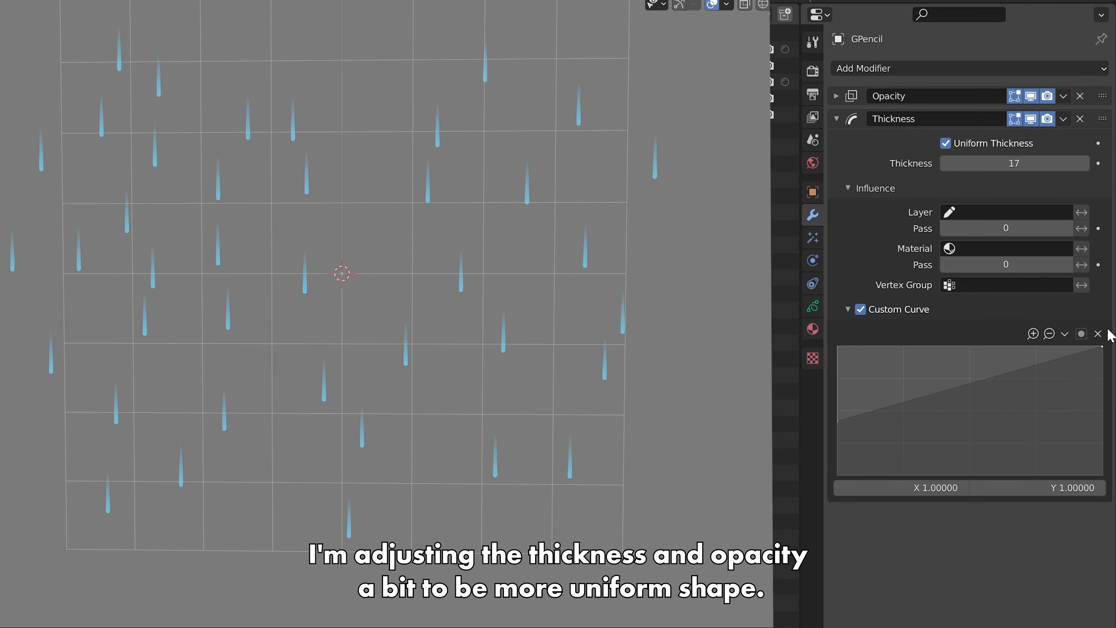
pyautogui.click(839, 421)
pyautogui.moveTo(878, 415); pyautogui.dragTo(916, 426)
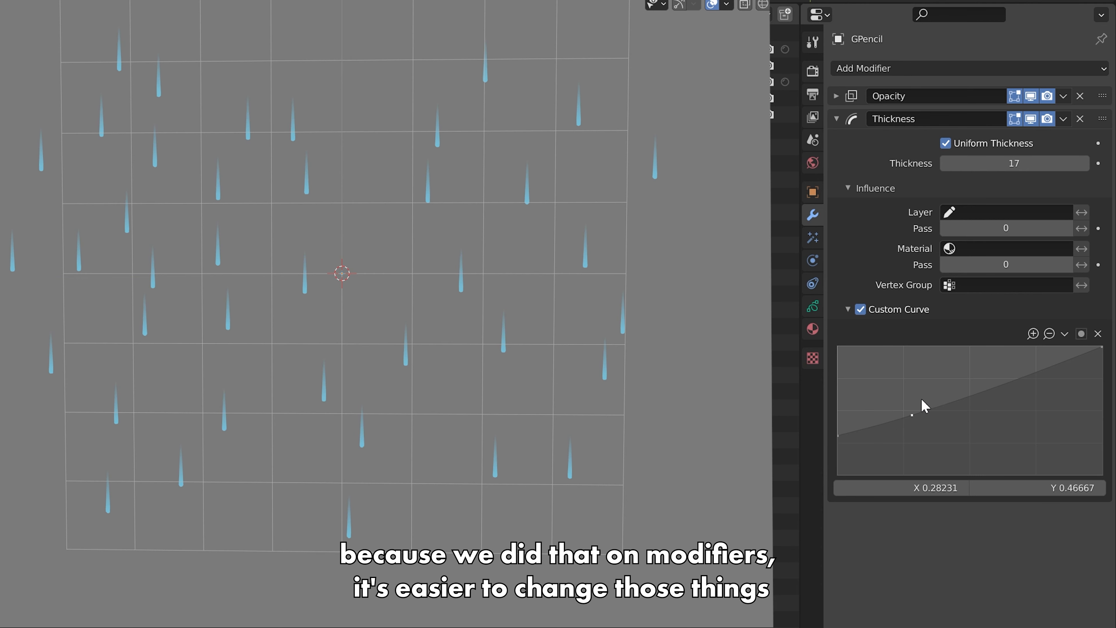
# Reshape the Opacity modifier's custom curve from an S-shape into a gradual upward bend that fades the drops' tails.
pyautogui.click(842, 99)
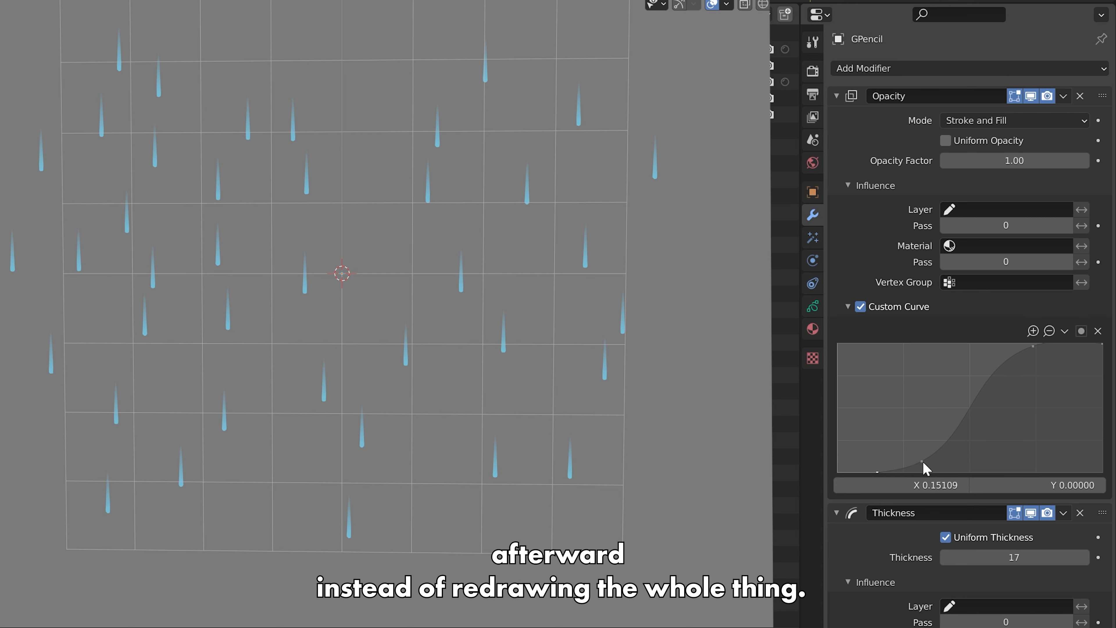
pyautogui.moveTo(946, 470); pyautogui.dragTo(947, 462)
pyautogui.moveTo(1038, 359); pyautogui.dragTo(1040, 364)
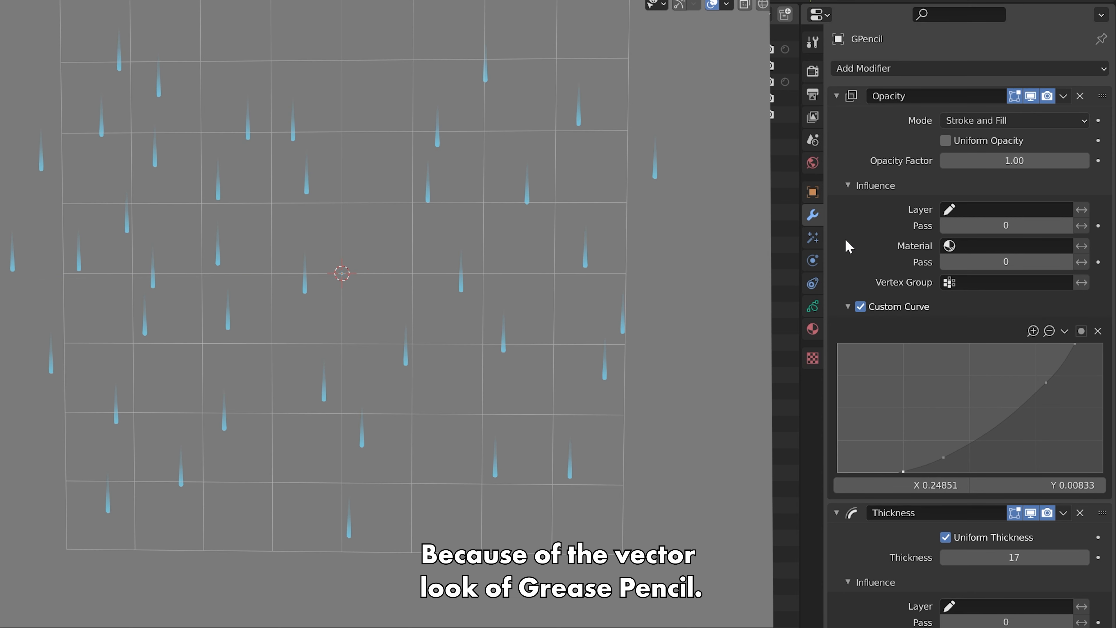
# Add a Blur effect to the raindrop object and show the viewport in rendered shading.
pyautogui.click(812, 237)
pyautogui.click(875, 68)
pyautogui.click(877, 88)
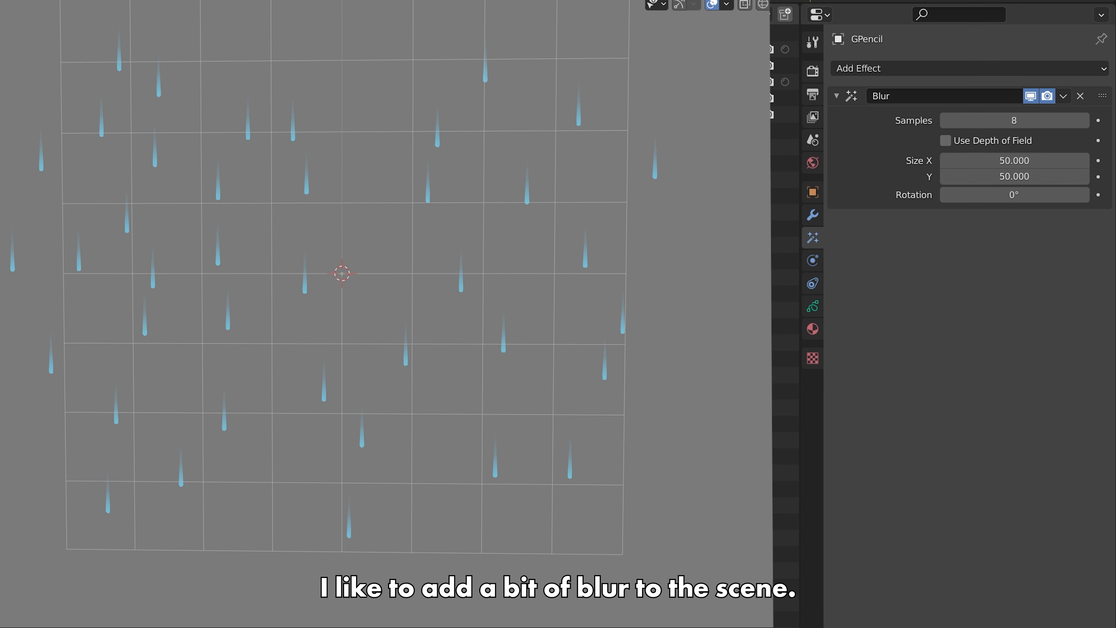
pyautogui.click(811, 5)
# Try blur sizes of 10 and 6 on both X and Y and check the drops up close.
pyautogui.moveTo(1011, 161)
pyautogui.mouseDown()
pyautogui.moveTo(1011, 176)
pyautogui.moveTo(997, 176)
pyautogui.mouseUp()
pyautogui.write('3')
pyautogui.press('Return')
pyautogui.write('10')
pyautogui.press('Return')
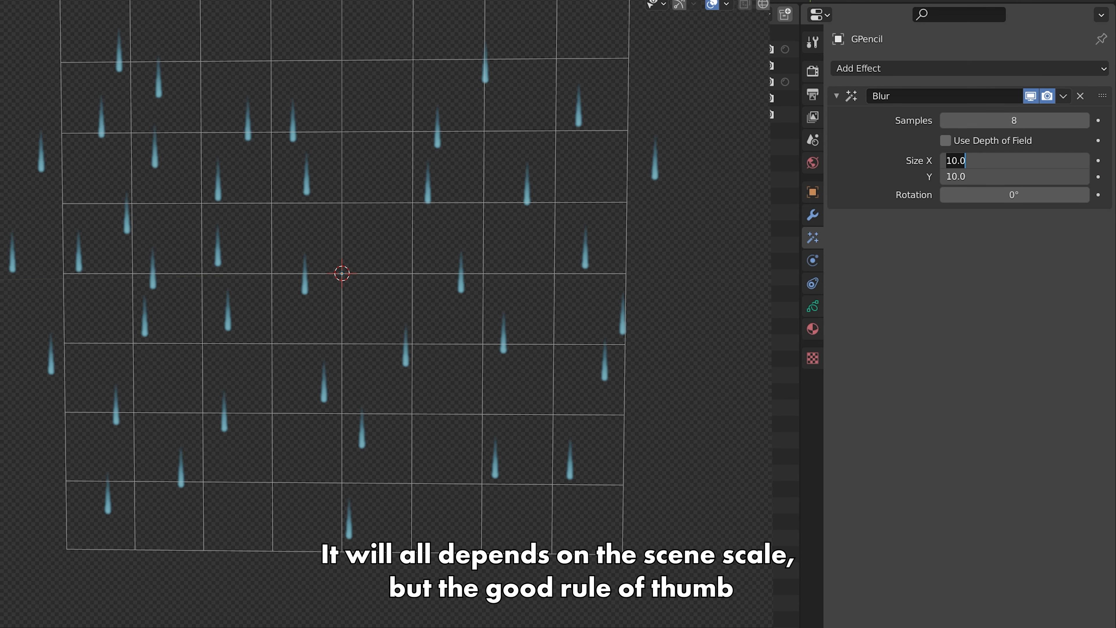
pyautogui.press('Return')
pyautogui.moveTo(732, 371); pyautogui.dragTo(637, 372, button='middle')
pyautogui.scroll(4, 637, 372)
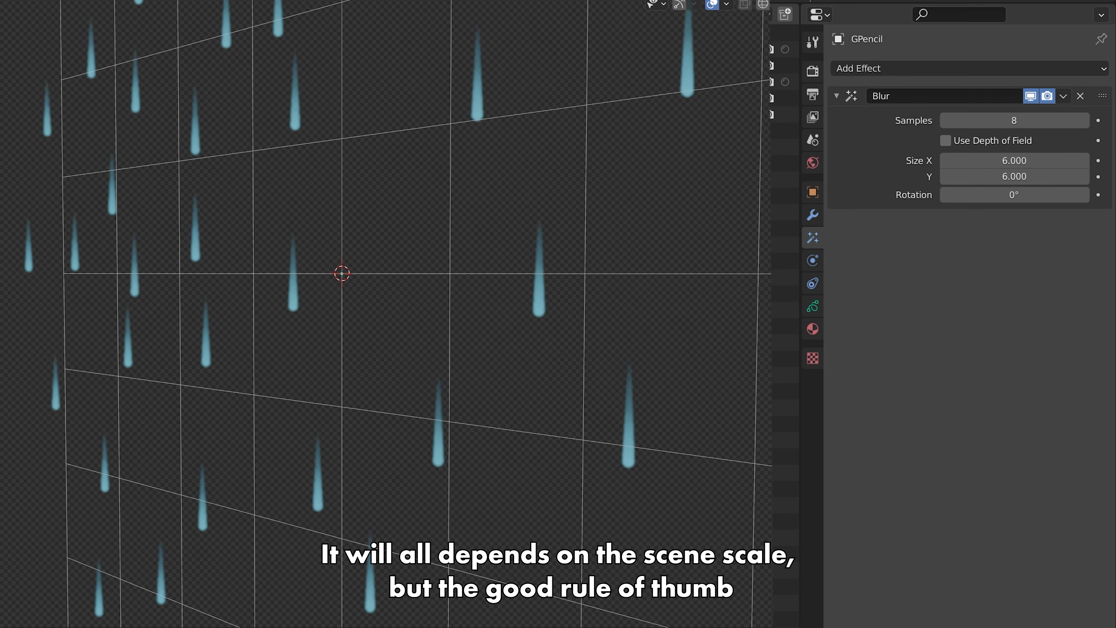
# Set the blur size to 4 on both X and Y.
pyautogui.moveTo(1024, 161); pyautogui.dragTo(1024, 177)
pyautogui.write('4')
pyautogui.press('Return')
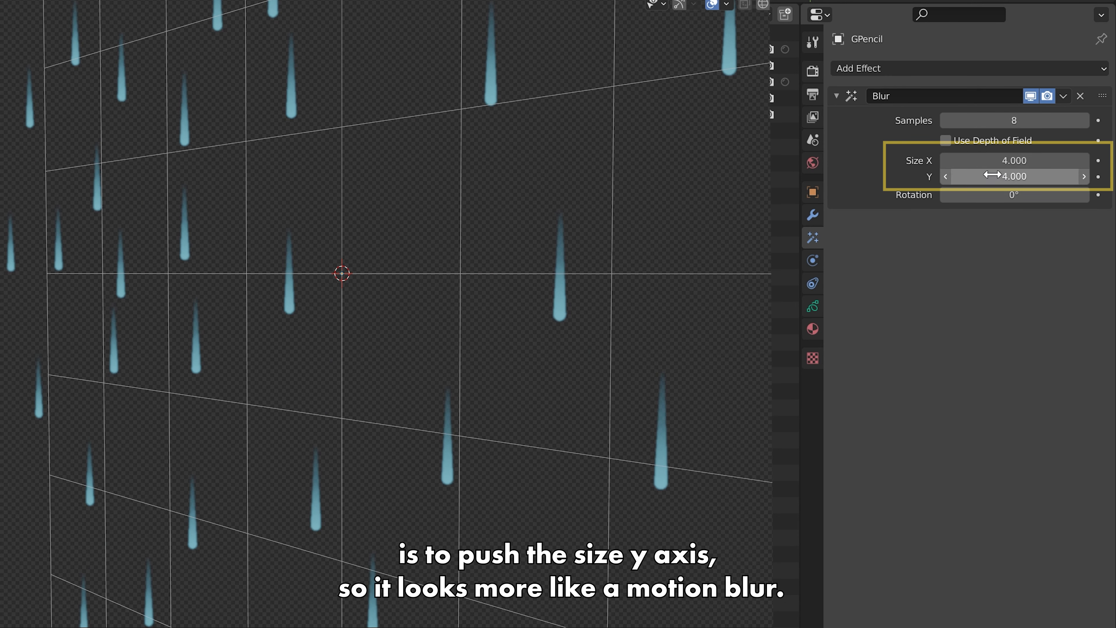
# Raise the blur's Y size to 28.8 for a vertical motion-blur look and readjust its X size.
pyautogui.moveTo(956, 175); pyautogui.dragTo(1016, 177)
pyautogui.moveTo(670, 342); pyautogui.dragTo(659, 328, button='middle')
pyautogui.scroll(-3, 660, 328)
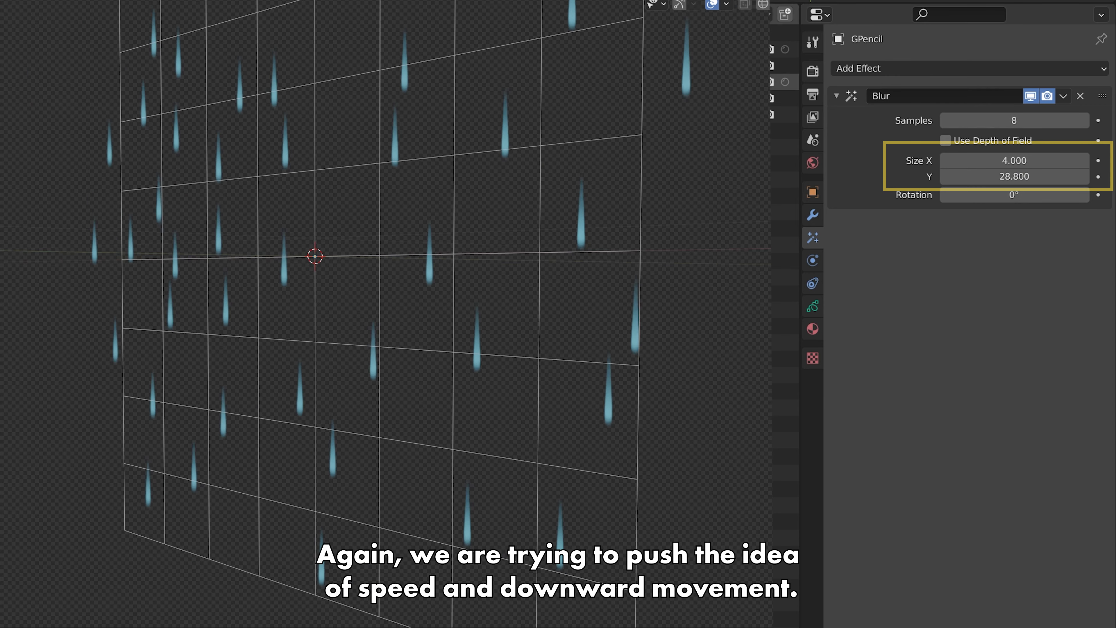
pyautogui.moveTo(972, 161); pyautogui.dragTo(966, 160)
pyautogui.press('Return')
pyautogui.moveTo(624, 364); pyautogui.dragTo(638, 385, button='middle')
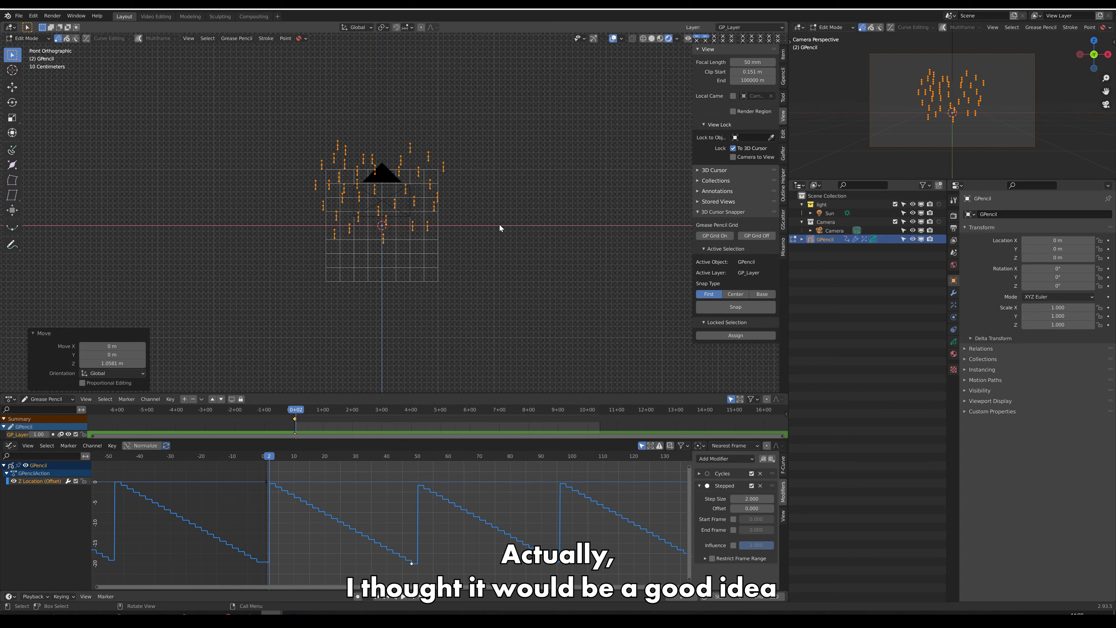
# Move the low raindrop near the 3D cursor and the one at the grid's left edge up above the ground line.
pyautogui.scroll(2, 457, 219)
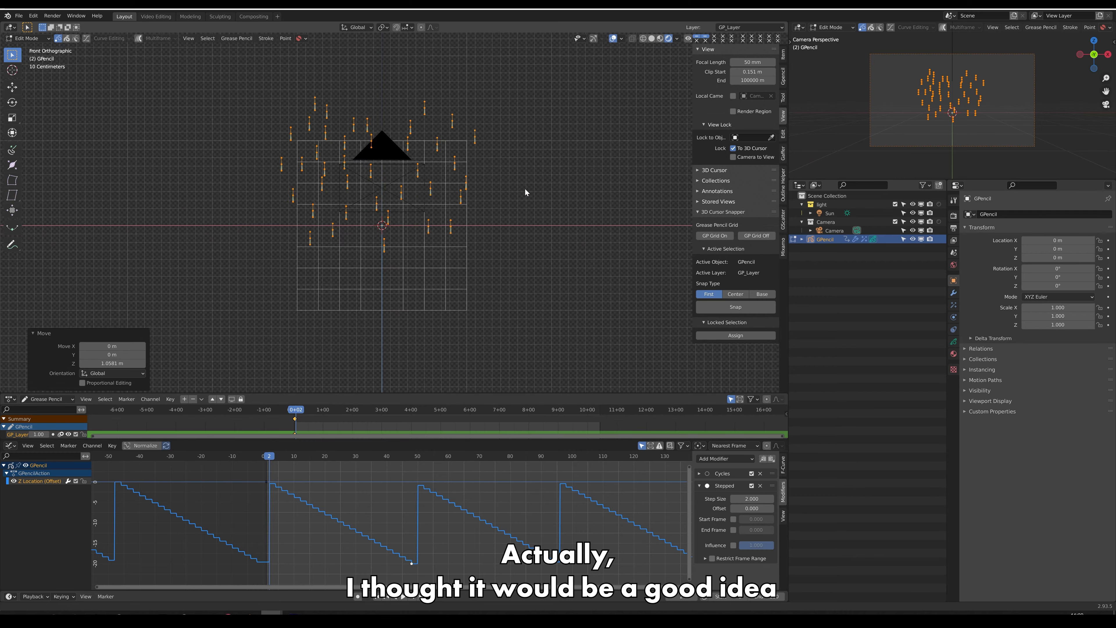
pyautogui.moveTo(393, 233); pyautogui.dragTo(377, 262)
pyautogui.press('g')
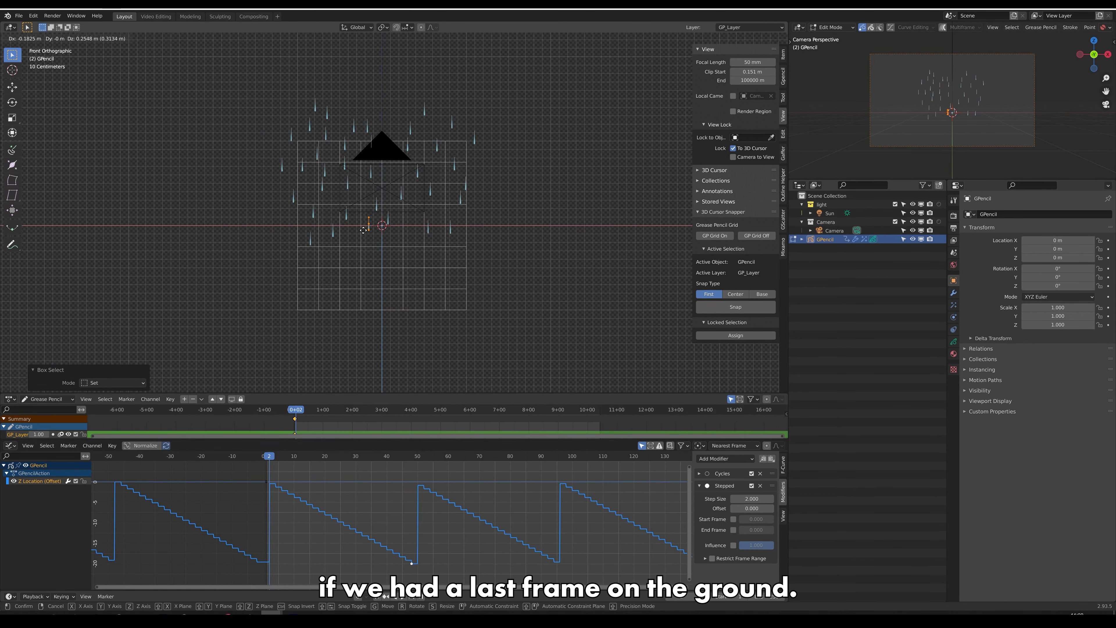
pyautogui.click(360, 230)
pyautogui.moveTo(300, 258); pyautogui.dragTo(300, 258)
pyautogui.press('g')
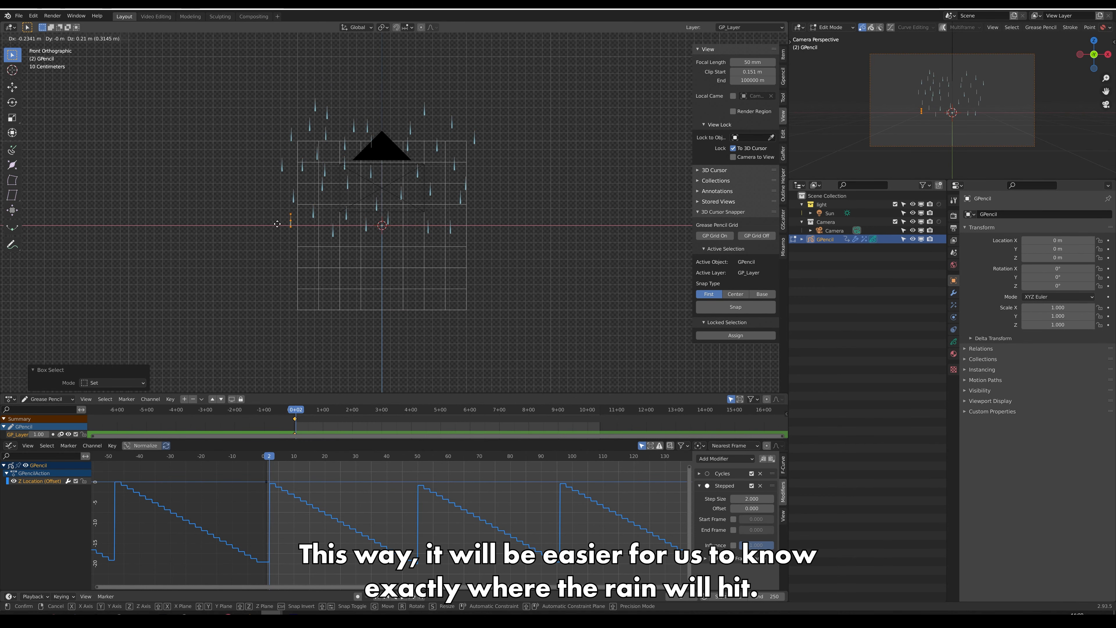
pyautogui.click(274, 223)
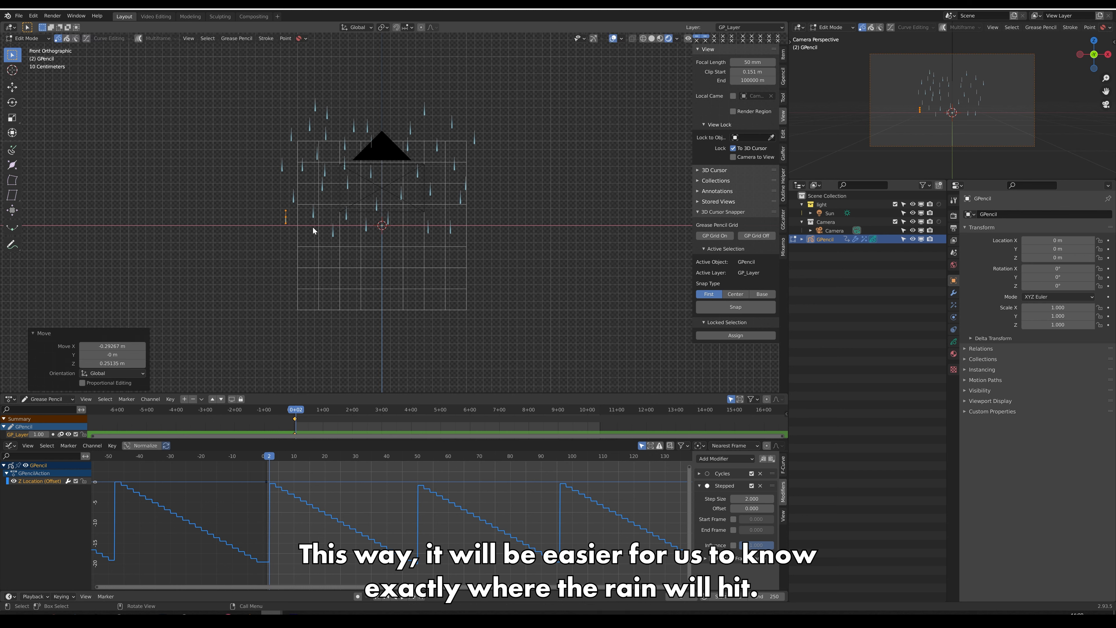
# Move the remaining raindrops that cross the ground line up above it, raising the one left of center about 0.29 m.
pyautogui.moveTo(338, 219); pyautogui.dragTo(330, 245)
pyautogui.press('g')
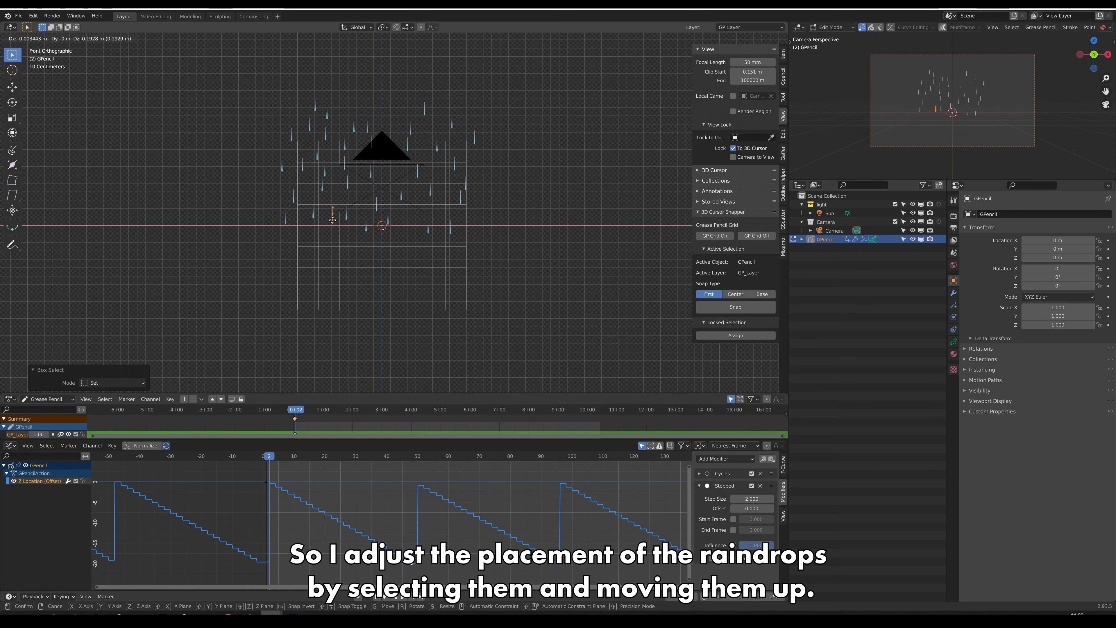
pyautogui.click(333, 212)
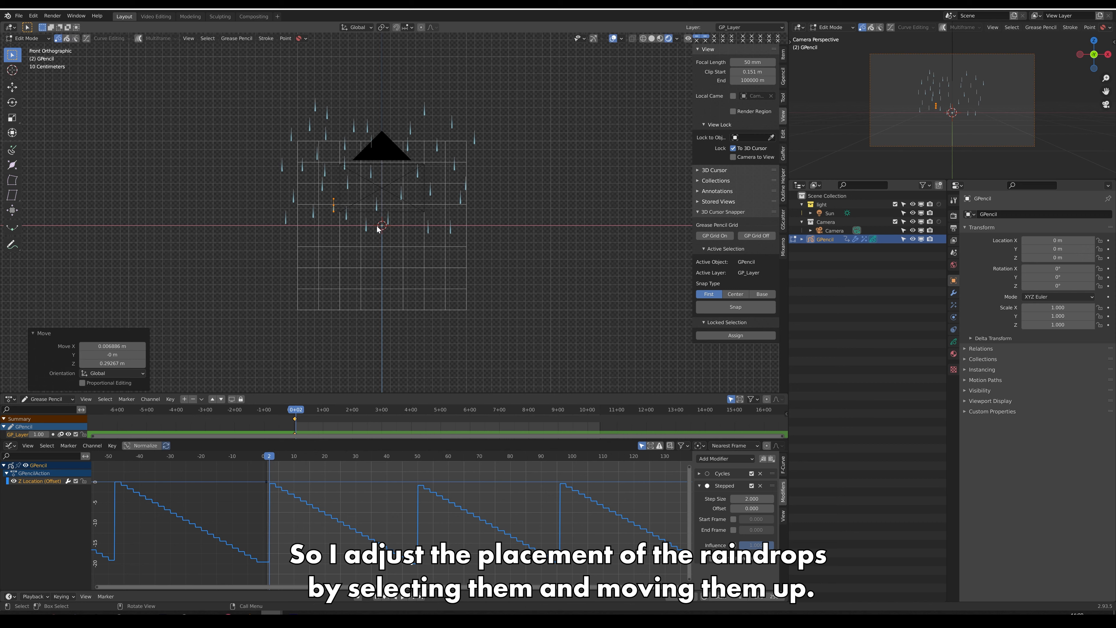
pyautogui.moveTo(365, 225); pyautogui.dragTo(371, 210)
pyautogui.press('g')
pyautogui.click(355, 220)
pyautogui.press('g')
pyautogui.moveTo(458, 219); pyautogui.dragTo(443, 246)
pyautogui.click(470, 217)
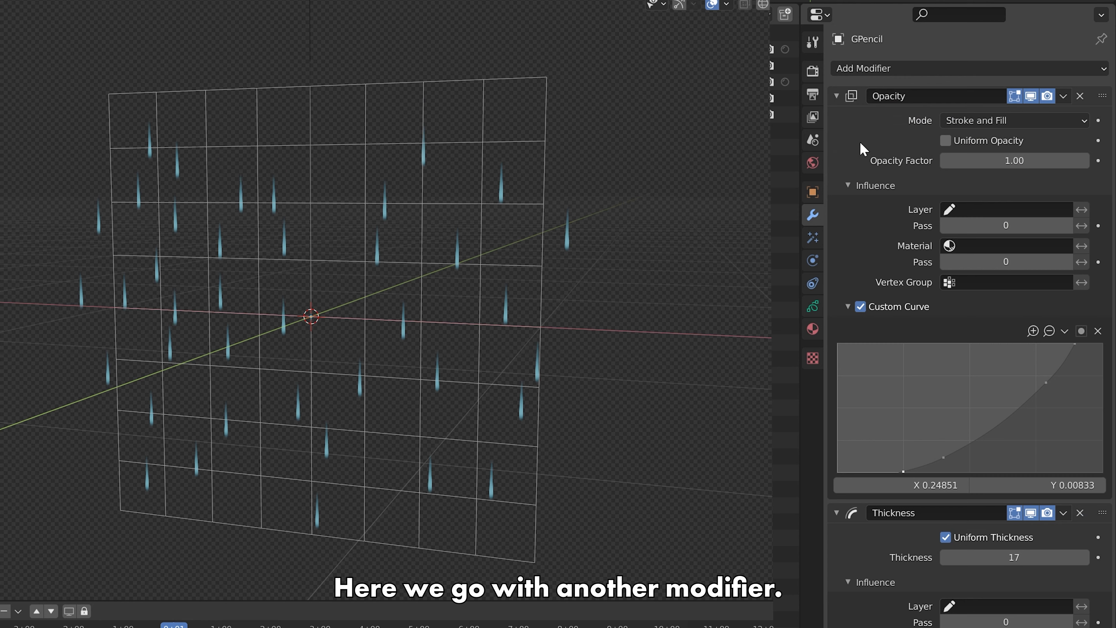
# Collapse the existing modifiers and add an Offset modifier to the raindrop object.
pyautogui.keyDown('ctrl'); pyautogui.click(880, 96); pyautogui.keyUp('ctrl')
pyautogui.click(923, 68)
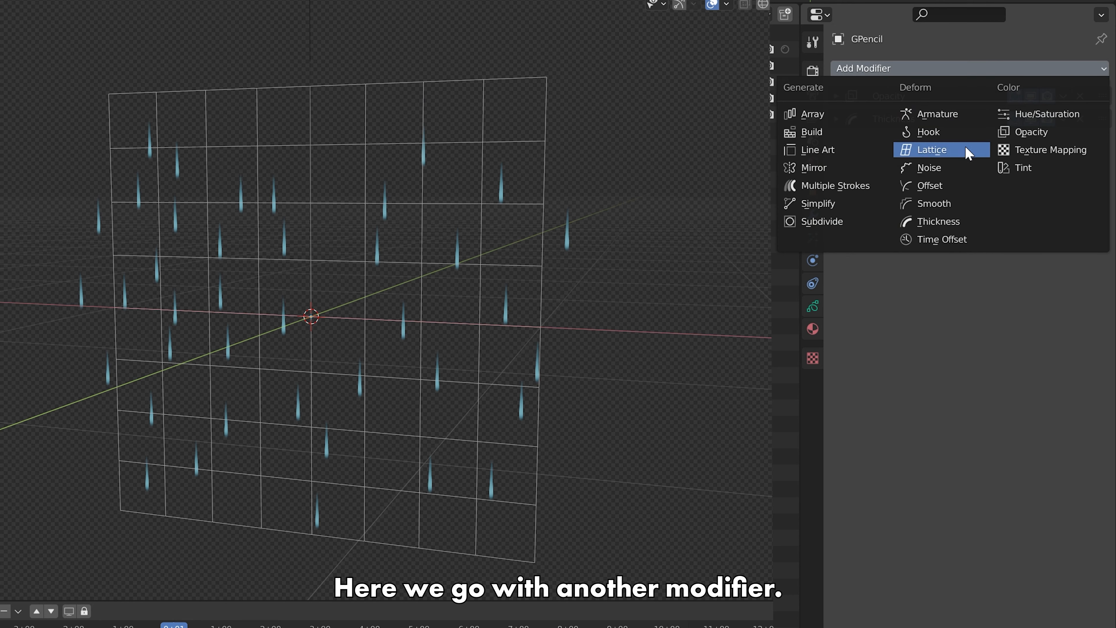
pyautogui.click(910, 185)
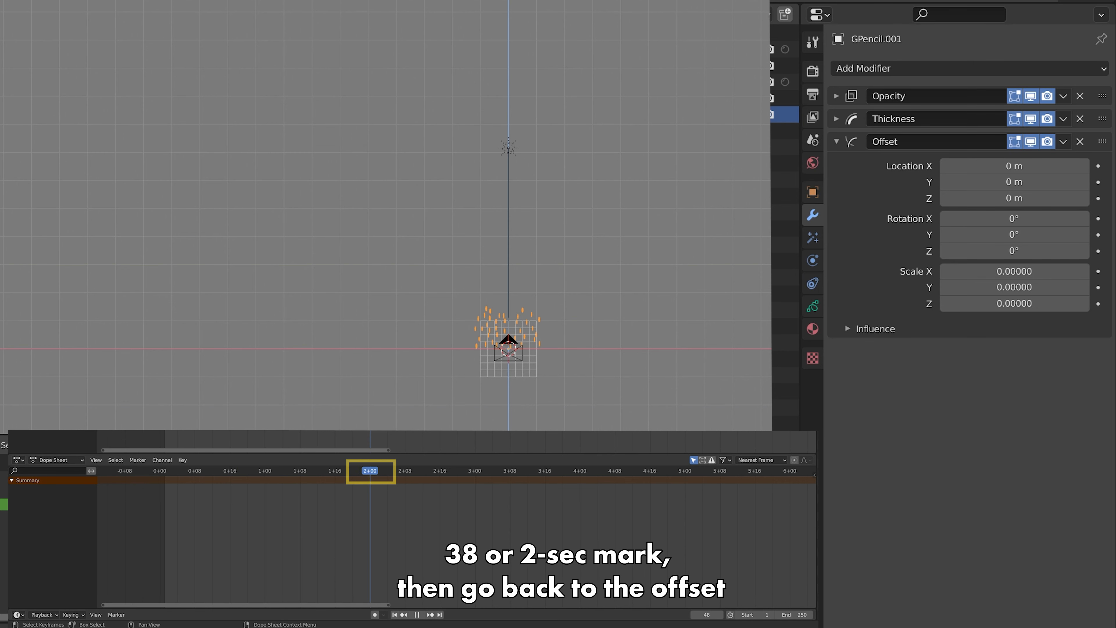
# Keyframe the Offset modifier's Z location of 0 m at the 2-second mark.
pyautogui.press('space')
pyautogui.press('space')
pyautogui.click(1099, 198)
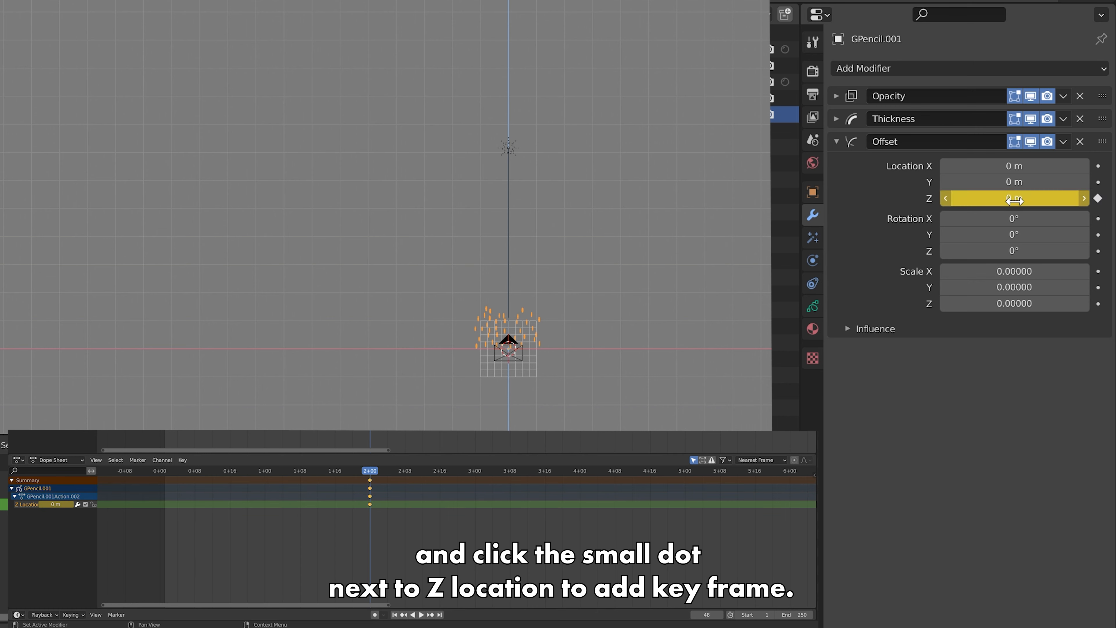
# Keyframe the Offset modifier's Z location at 12 m on frame 1 and play the falling animation.
pyautogui.click(326, 472)
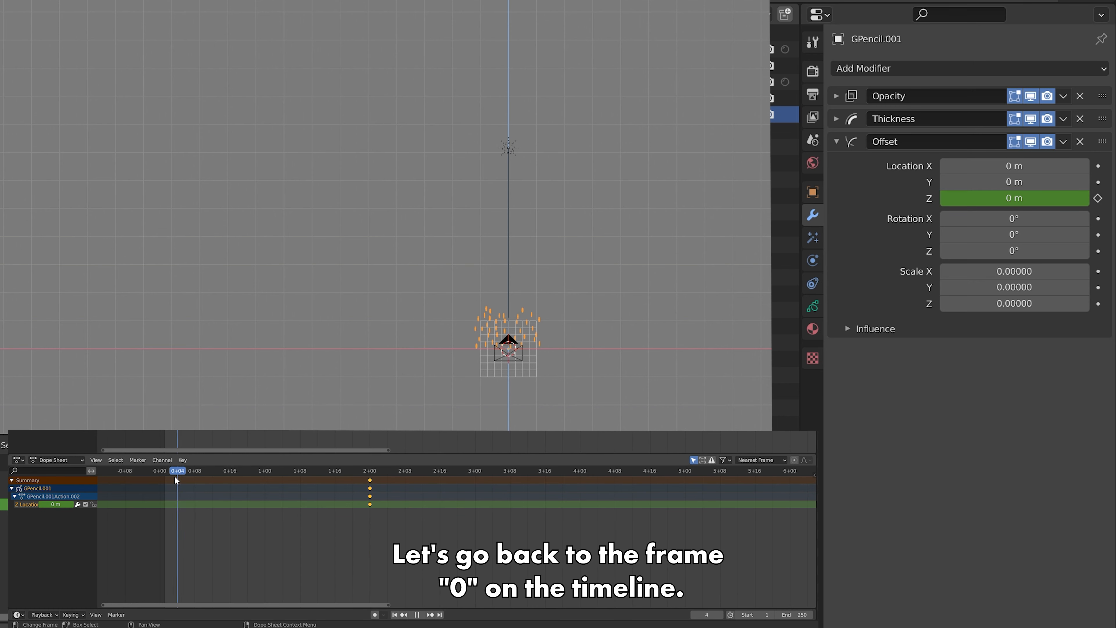
pyautogui.doubleClick(1014, 198)
pyautogui.write('12')
pyautogui.press('Return')
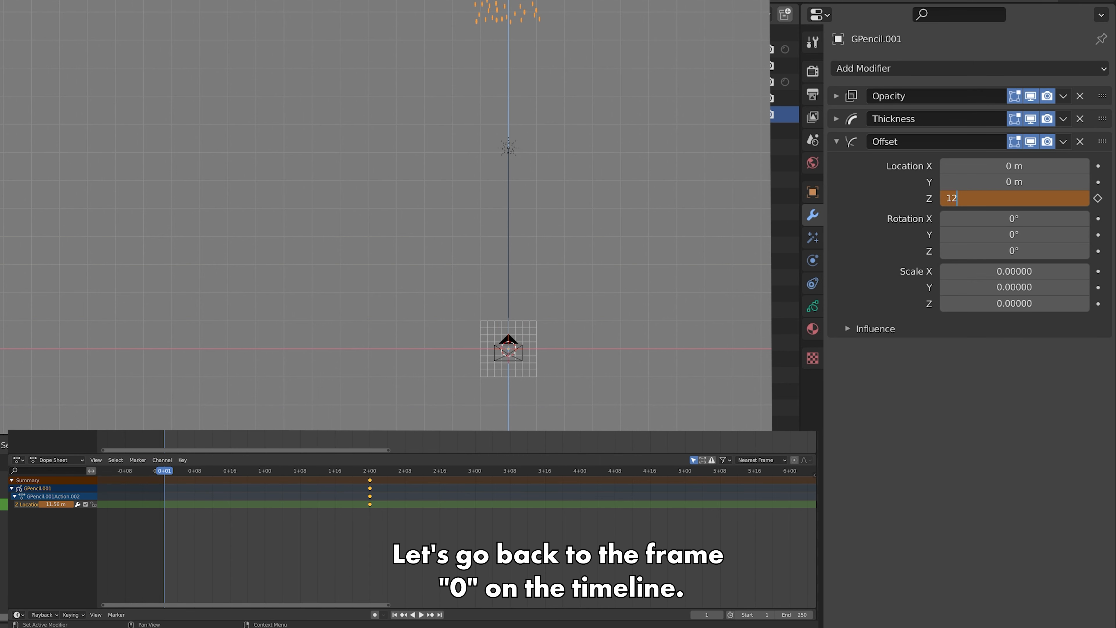
pyautogui.click(1098, 199)
pyautogui.press('space')
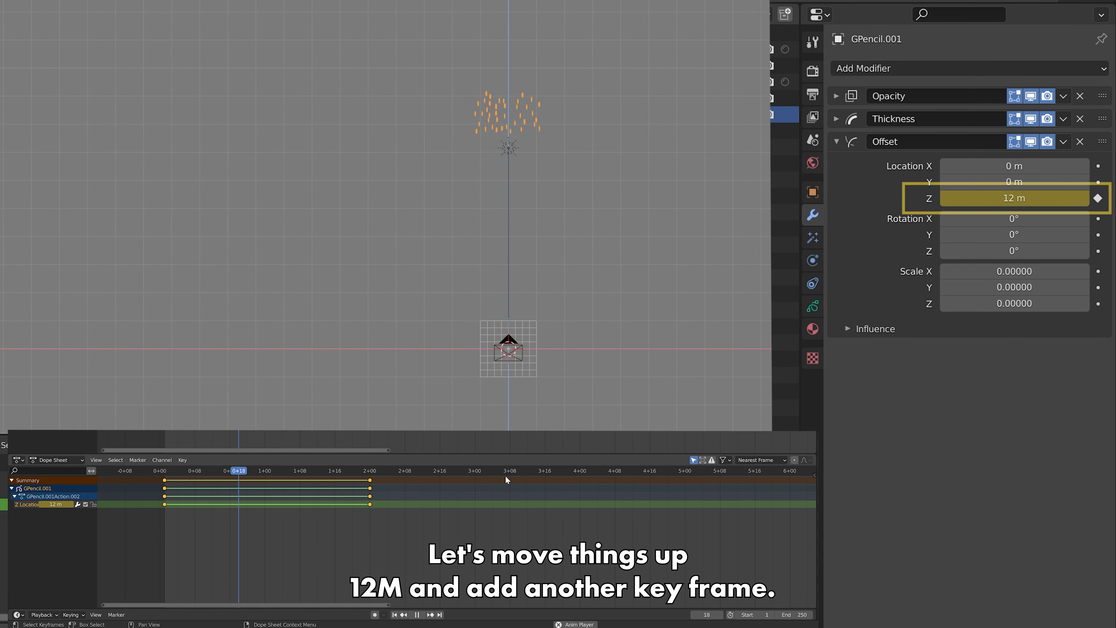
pyautogui.press('space')
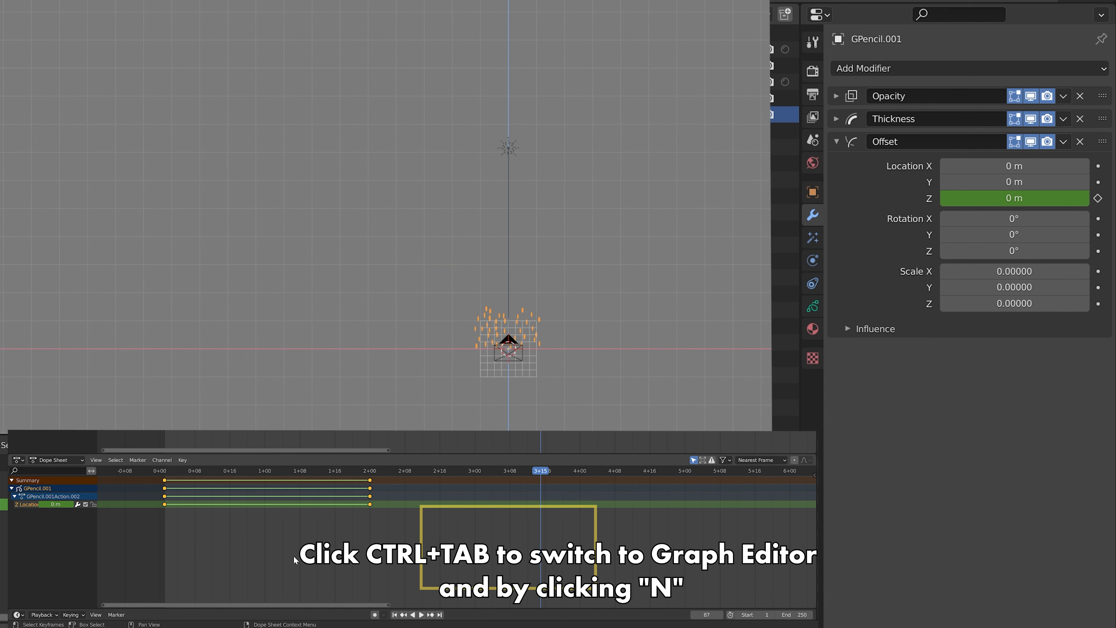
# Switch to the Graph Editor and add Cycles and Stepped Interpolation modifiers to the offset's Z location curve.
pyautogui.hotkey('ctrl', 'Tab')
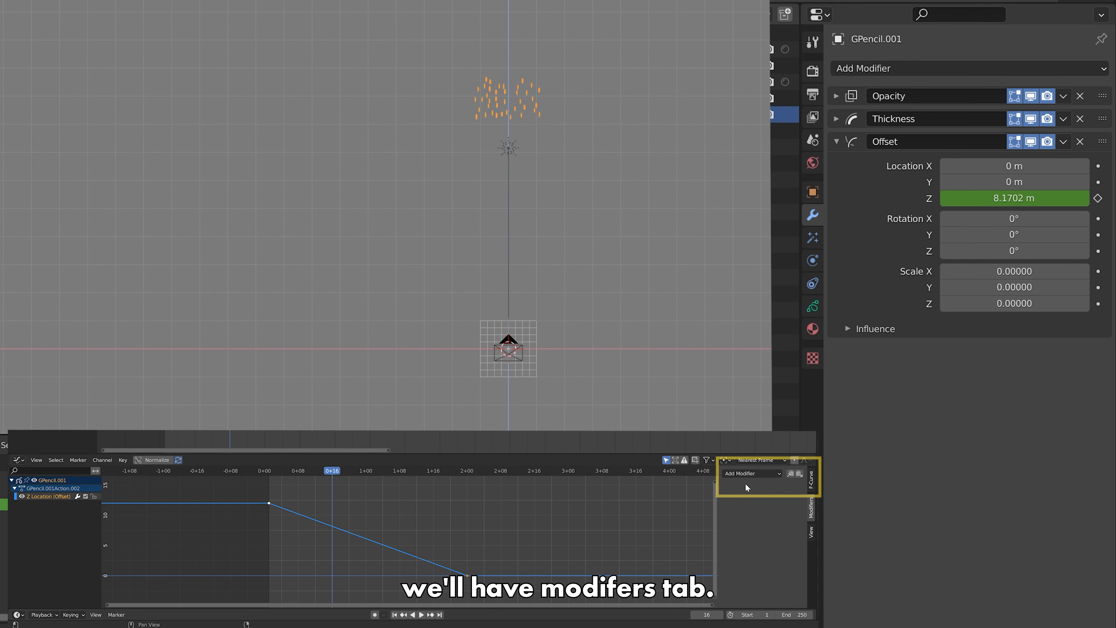
pyautogui.click(752, 474)
pyautogui.click(747, 513)
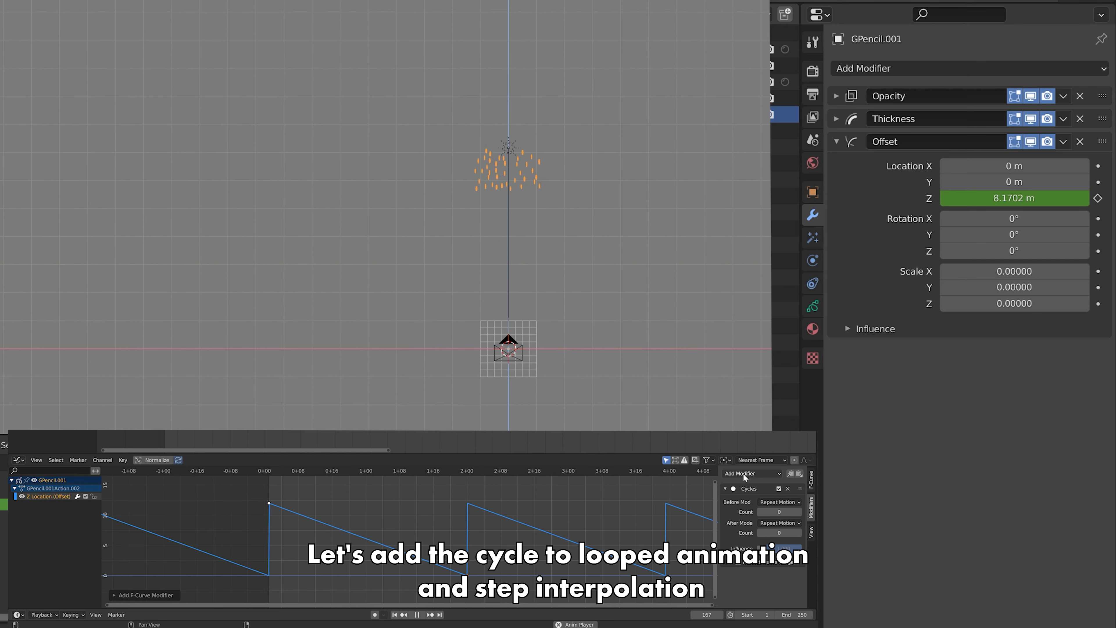
pyautogui.click(744, 474)
pyautogui.click(752, 544)
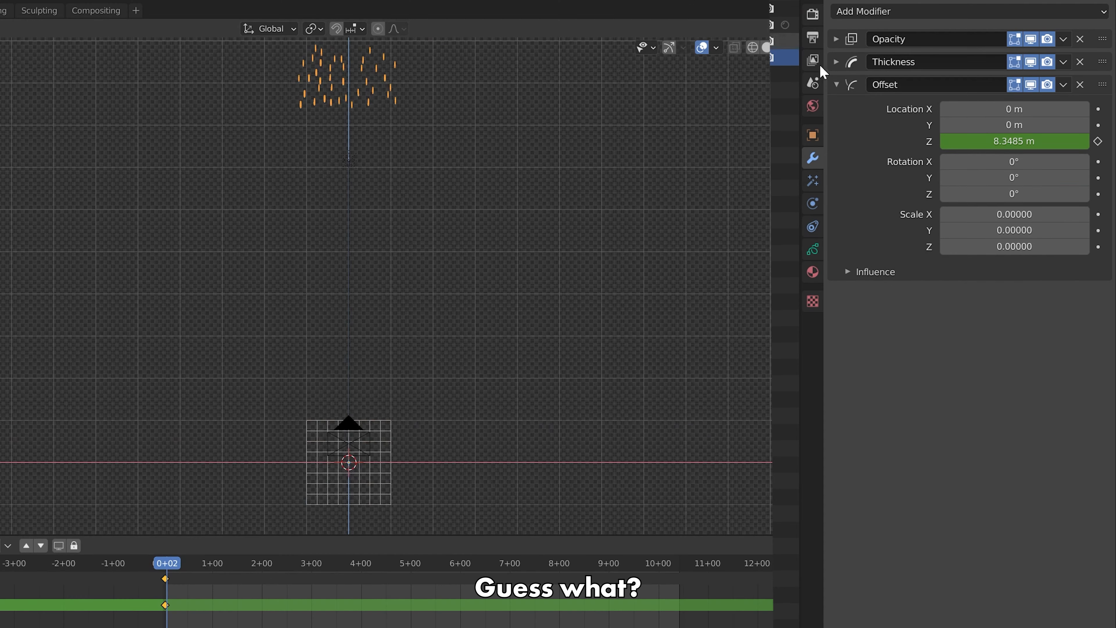
# Add an Array modifier to the raindrop object.
pyautogui.click(950, 11)
pyautogui.click(812, 56)
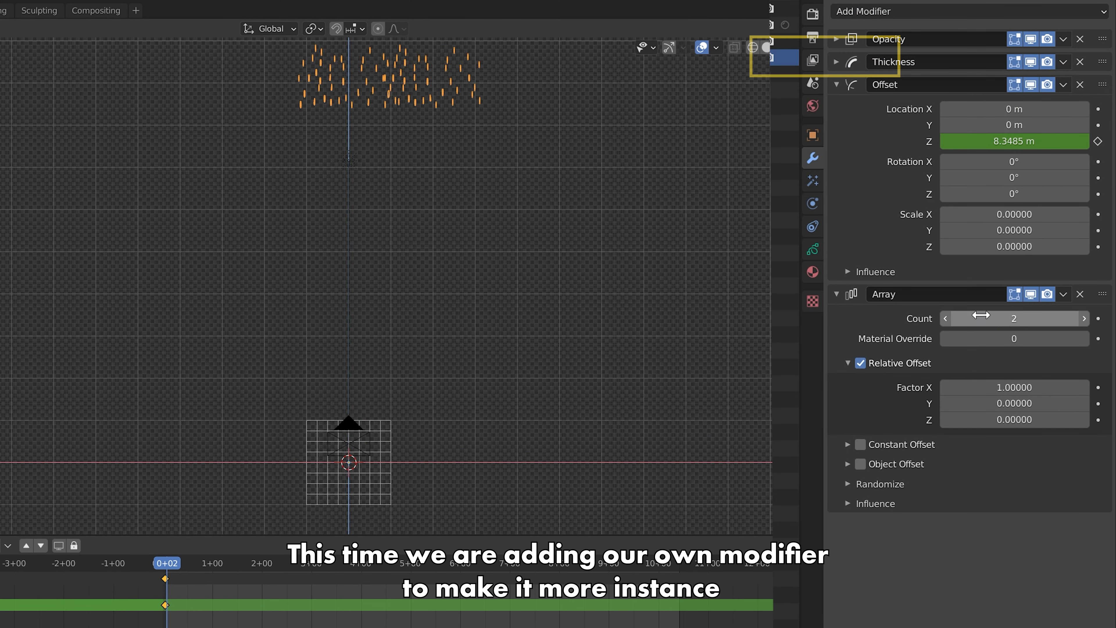
pyautogui.press('Escape')
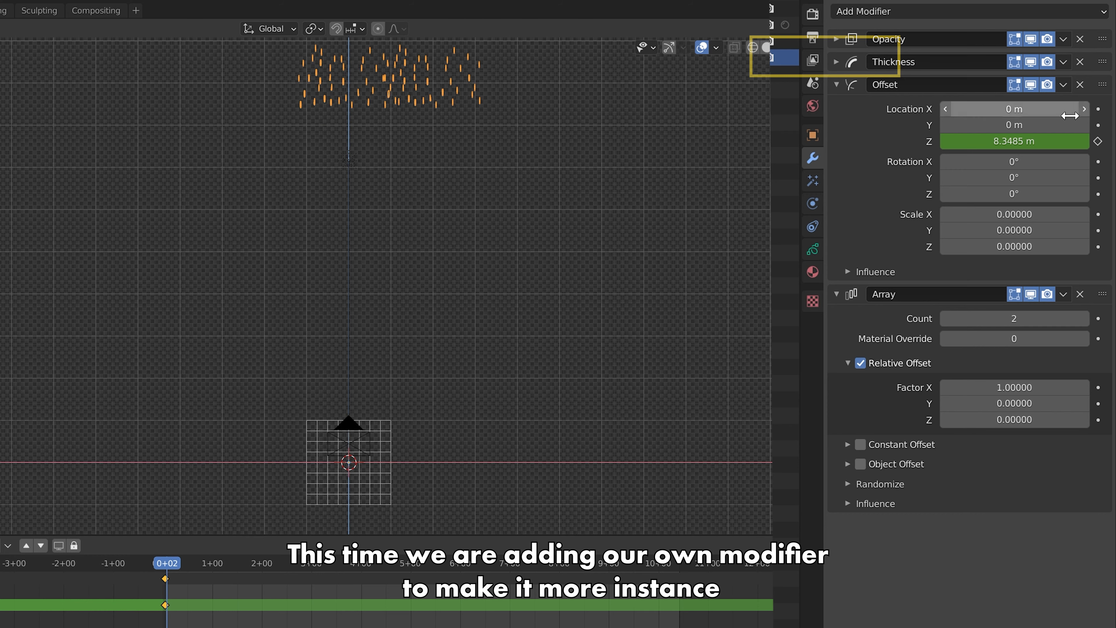
pyautogui.keyDown('shift'); pyautogui.moveTo(493, 356); pyautogui.dragTo(509, 381, button='middle'); pyautogui.keyUp('shift')
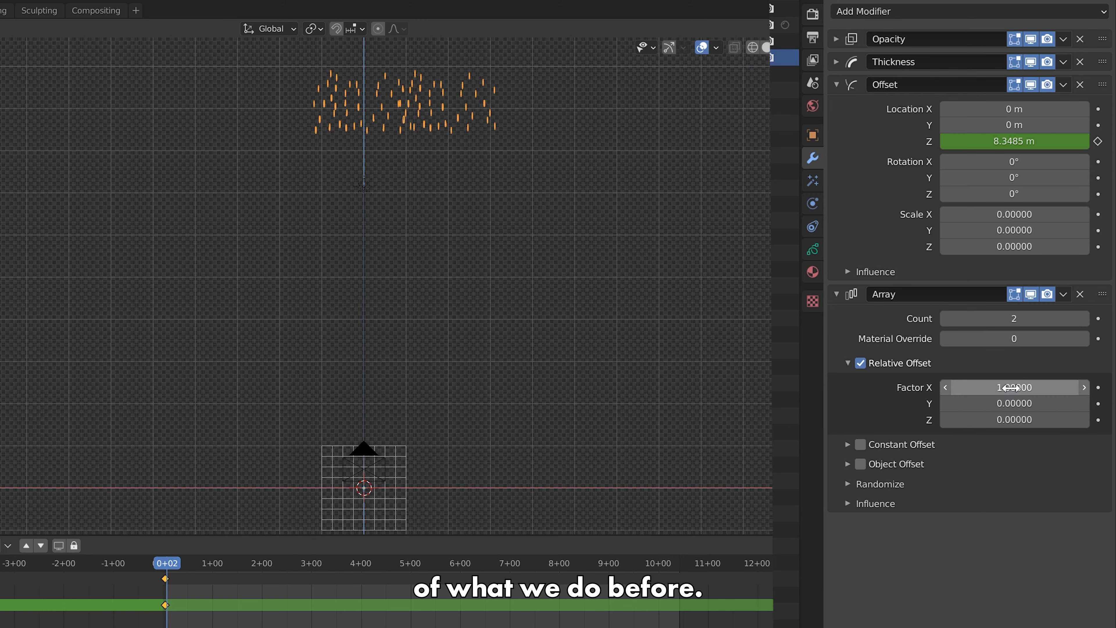
# Set the array's relative offset factor to 0 on X and -0.72 on Z so the raindrop copies overlap vertically.
pyautogui.doubleClick(969, 420)
pyautogui.write('1')
pyautogui.press('Return')
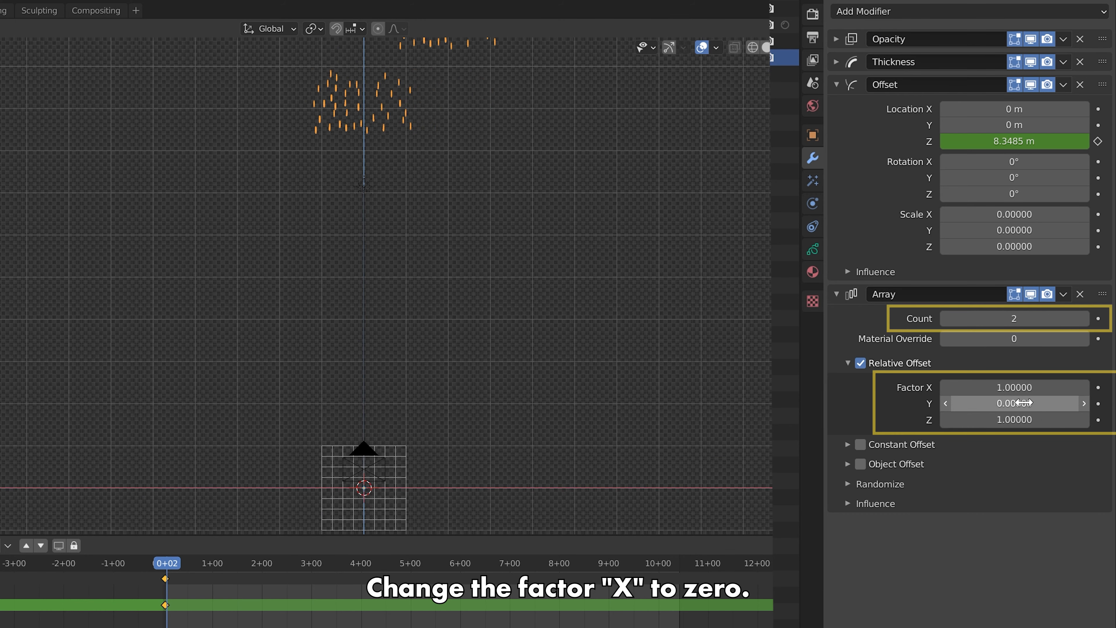
pyautogui.click(1001, 388)
pyautogui.write('0')
pyautogui.press('Return')
pyautogui.click(982, 421)
pyautogui.press('Left')
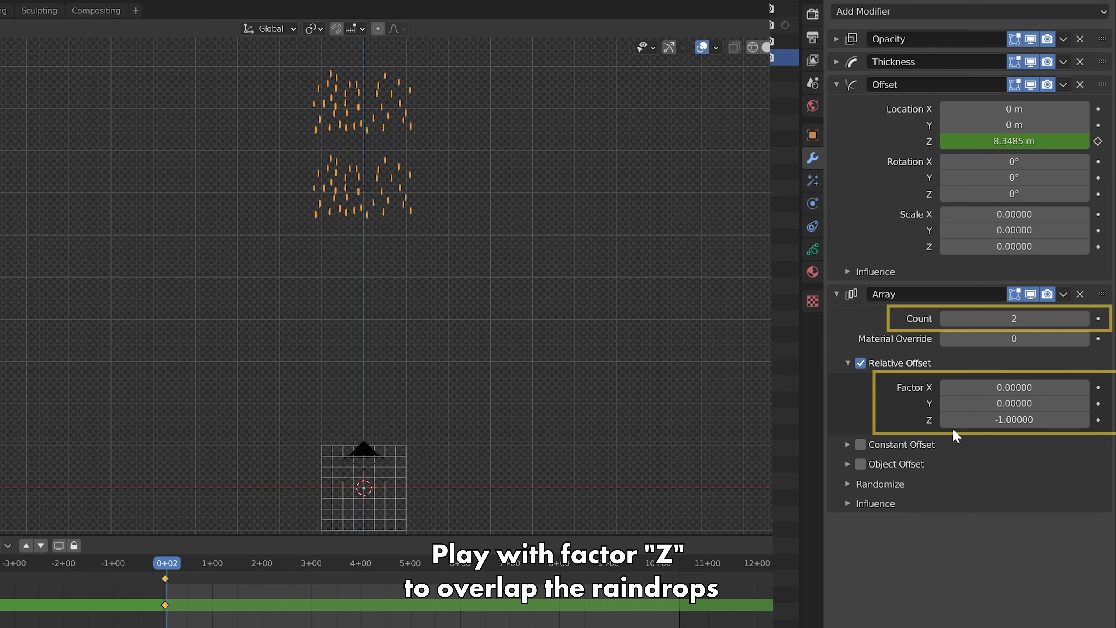
pyautogui.moveTo(997, 420); pyautogui.dragTo(1015, 421)
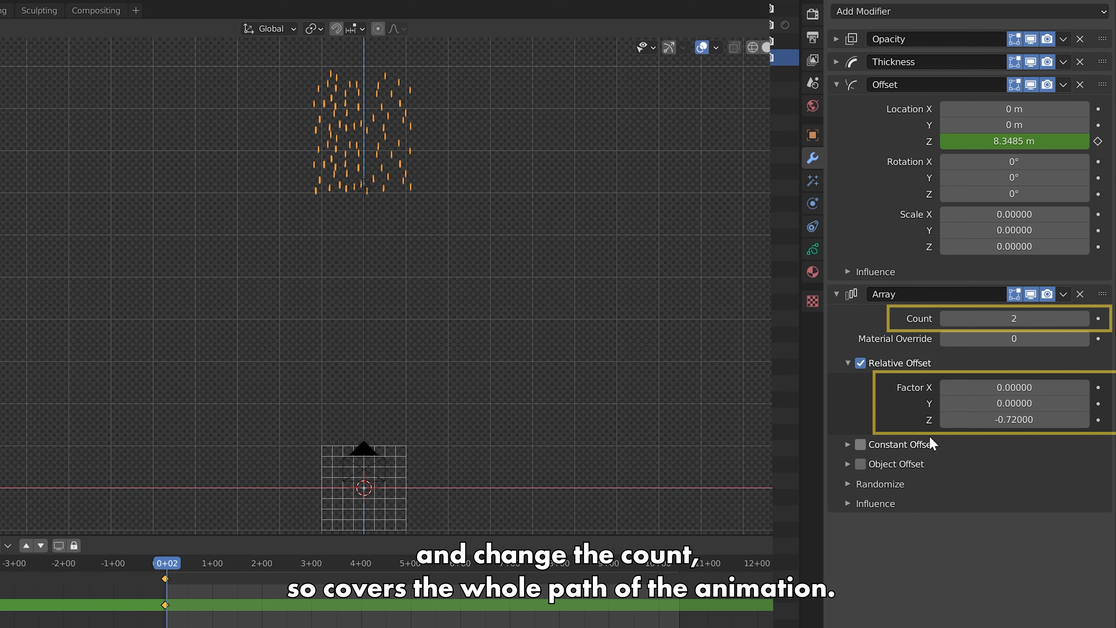
# Raise the array's count to 12 so the raindrops cover the whole fall path, and add a second Array modifier for depth.
pyautogui.moveTo(999, 316); pyautogui.dragTo(1015, 319)
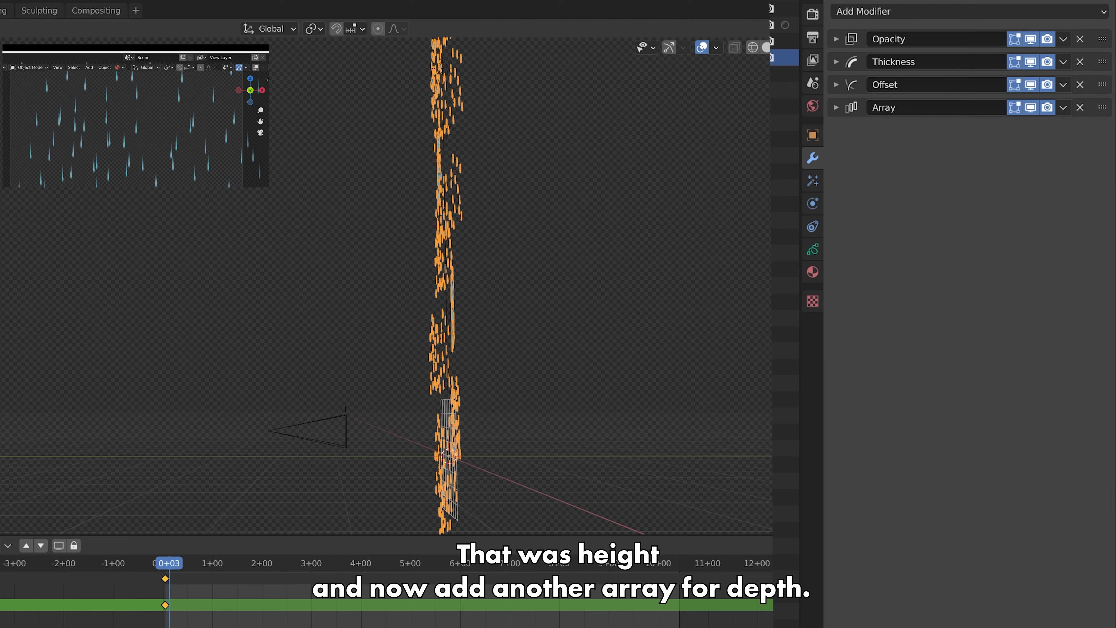
pyautogui.click(863, 11)
pyautogui.click(797, 55)
pyautogui.moveTo(668, 429); pyautogui.dragTo(586, 428, button='middle')
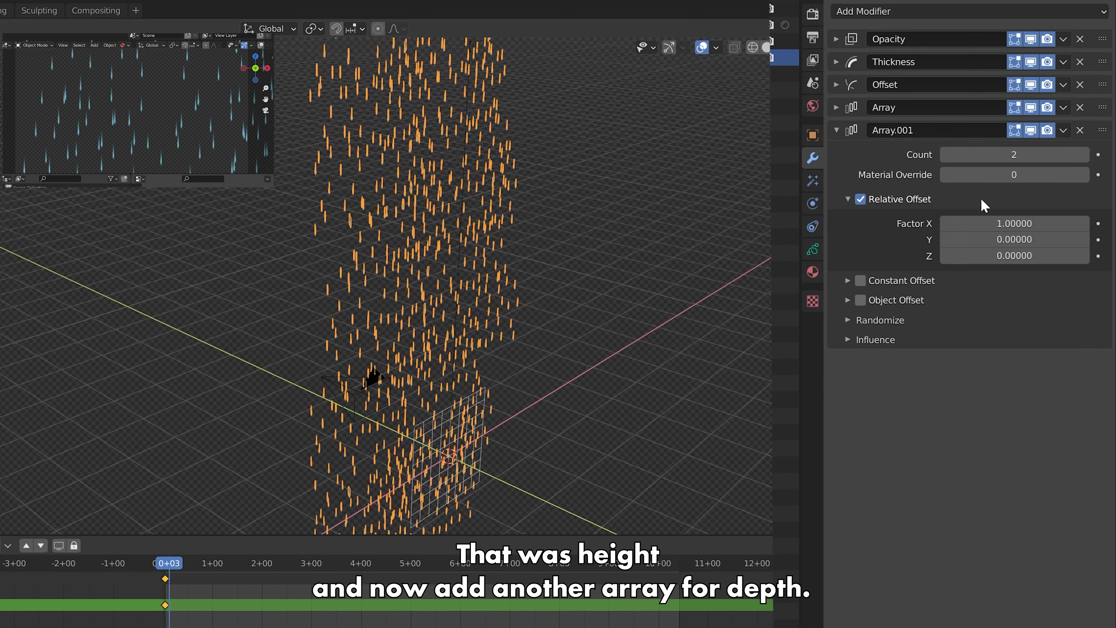
# Set the second array's relative offset factor to 0 on X and 0.34 on Y so the copies spread in depth.
pyautogui.doubleClick(985, 224)
pyautogui.write('0')
pyautogui.press('Return')
pyautogui.moveTo(585, 417); pyautogui.dragTo(679, 371, button='middle')
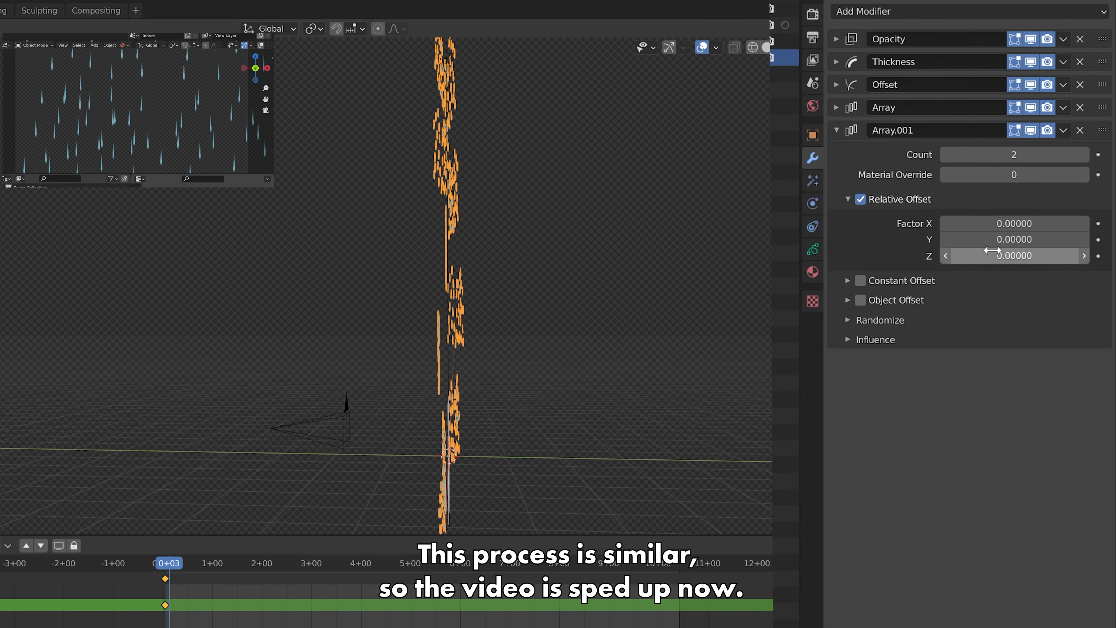
pyautogui.moveTo(985, 241); pyautogui.dragTo(1002, 241)
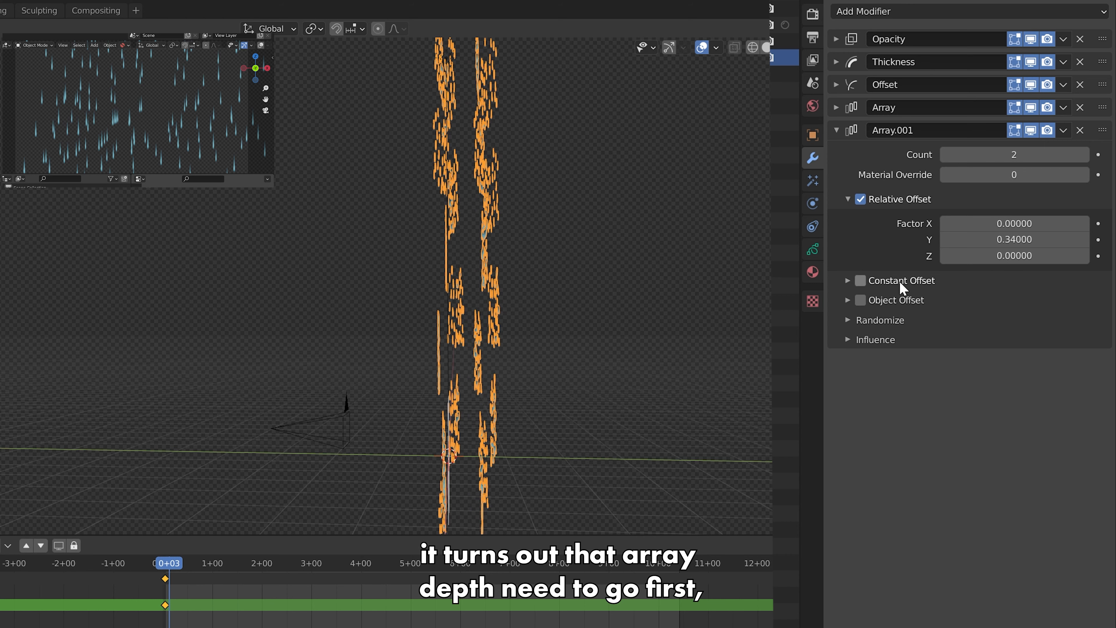
# Set the second array's count to 6 and expand its randomize settings.
pyautogui.click(880, 319)
pyautogui.write('6')
pyautogui.press('Return')
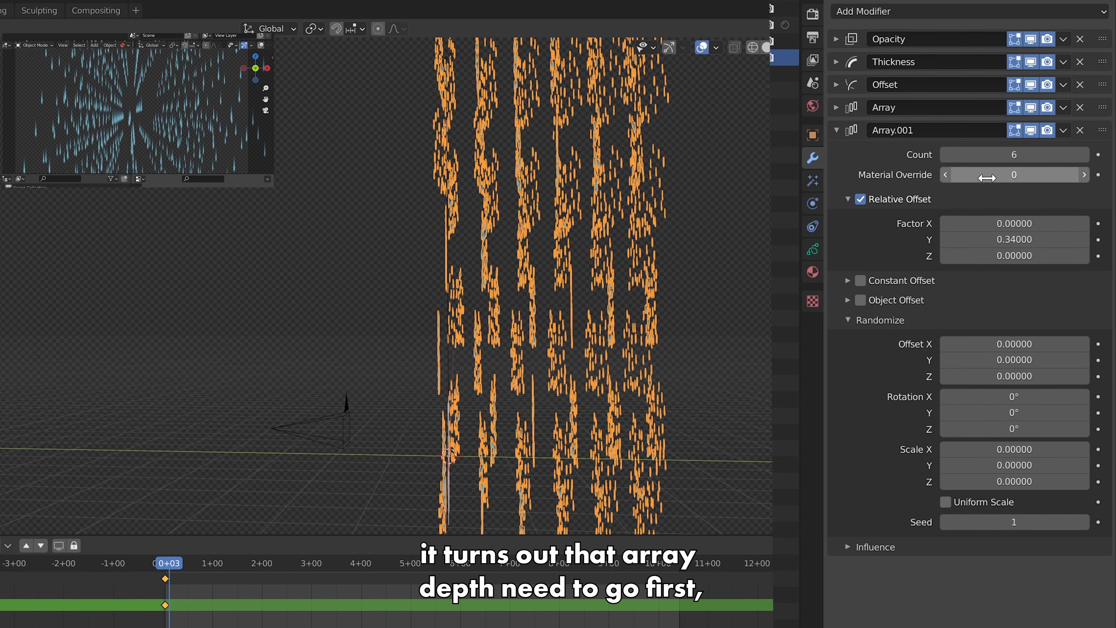
# Collapse both arrays and move the depth array above the height array in the modifier stack.
pyautogui.click(836, 130)
pyautogui.click(842, 131)
pyautogui.click(848, 111)
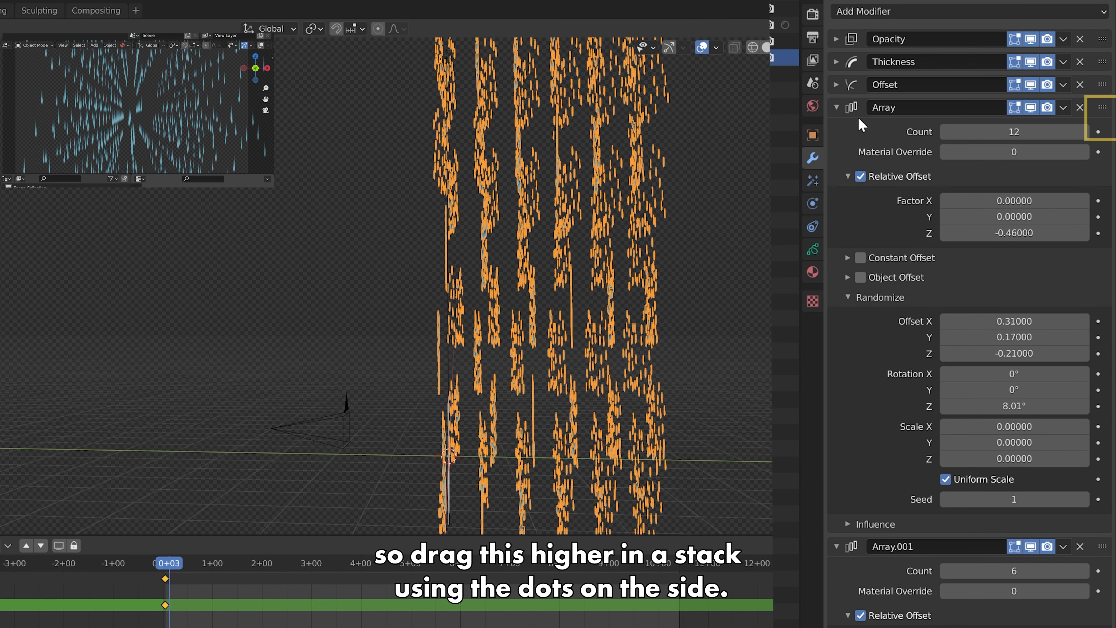
pyautogui.click(837, 112)
pyautogui.click(843, 132)
pyautogui.moveTo(1104, 133); pyautogui.dragTo(1106, 105)
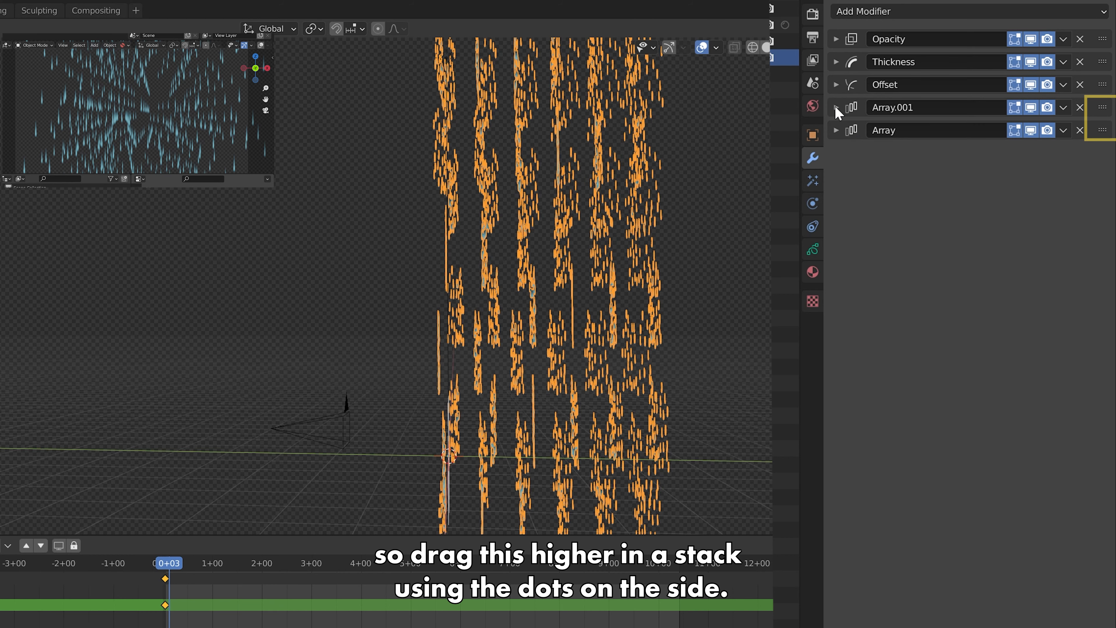
# Randomize the depth array's offset to -0.52 X, -0.06 Y and -0.61 Z, and set its relative offset X factor to -0.11.
pyautogui.click(836, 107)
pyautogui.moveTo(977, 352); pyautogui.dragTo(961, 319)
pyautogui.moveTo(457, 305); pyautogui.dragTo(650, 315, button='middle')
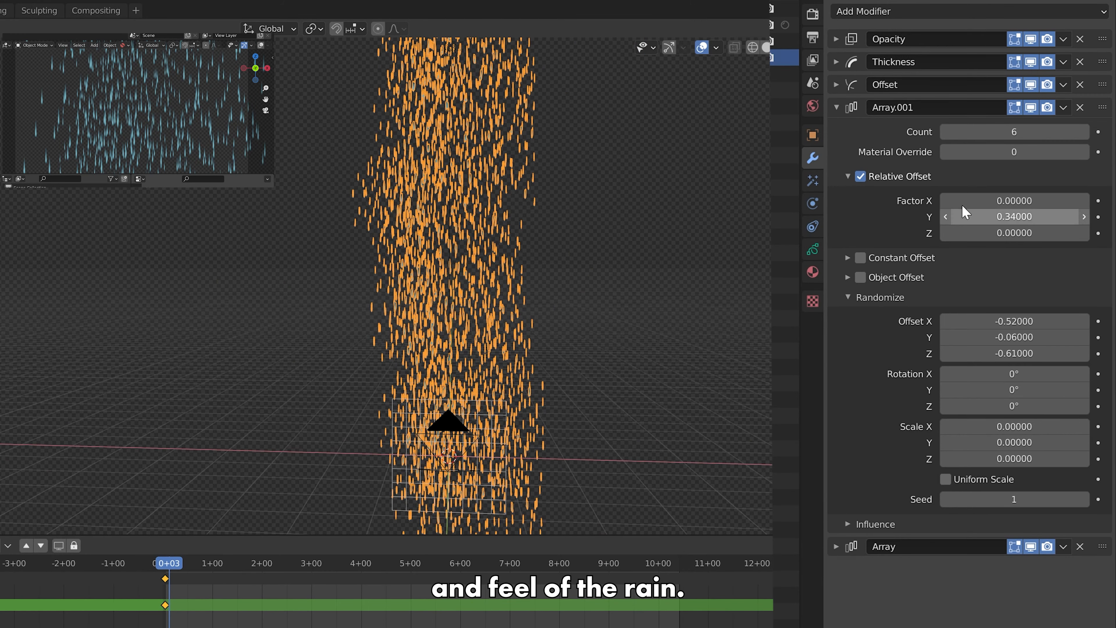
pyautogui.moveTo(990, 201); pyautogui.dragTo(992, 200)
# Set the depth array's count to 4, leaving the height array's count at 12.
pyautogui.click(993, 132)
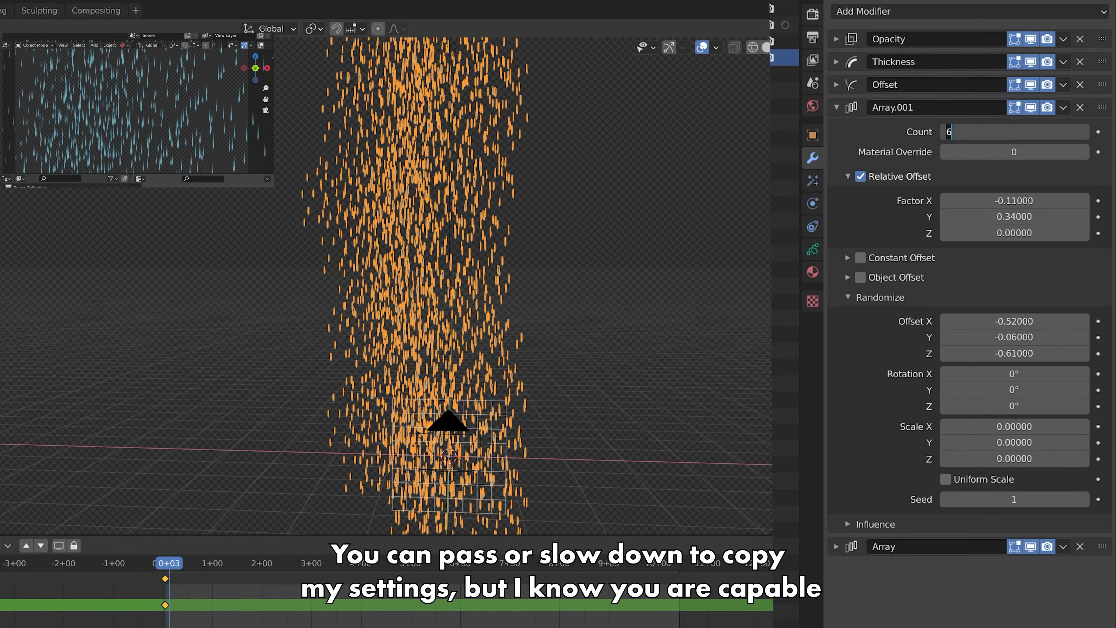
pyautogui.click(837, 547)
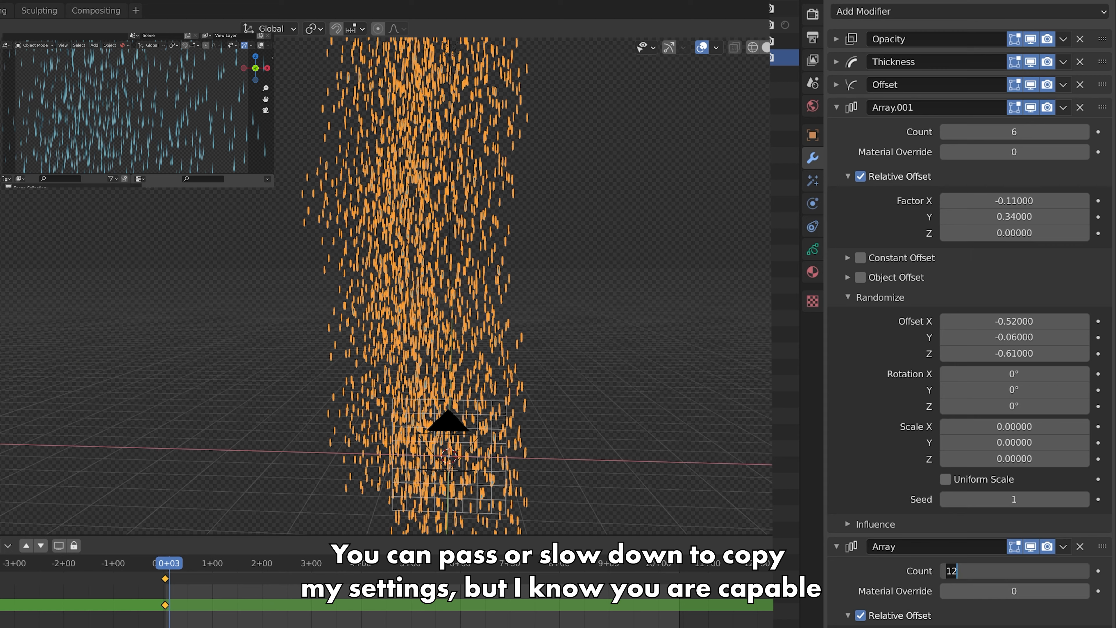
pyautogui.press('Return')
pyautogui.press('Return')
pyautogui.click(1014, 132)
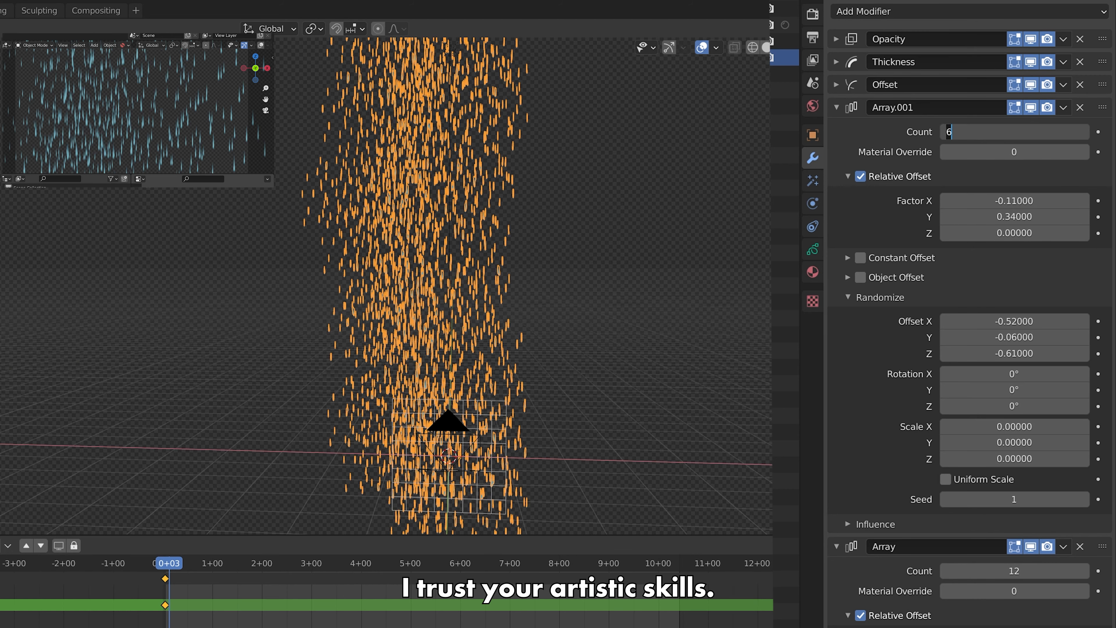
pyautogui.write('4')
pyautogui.press('Return')
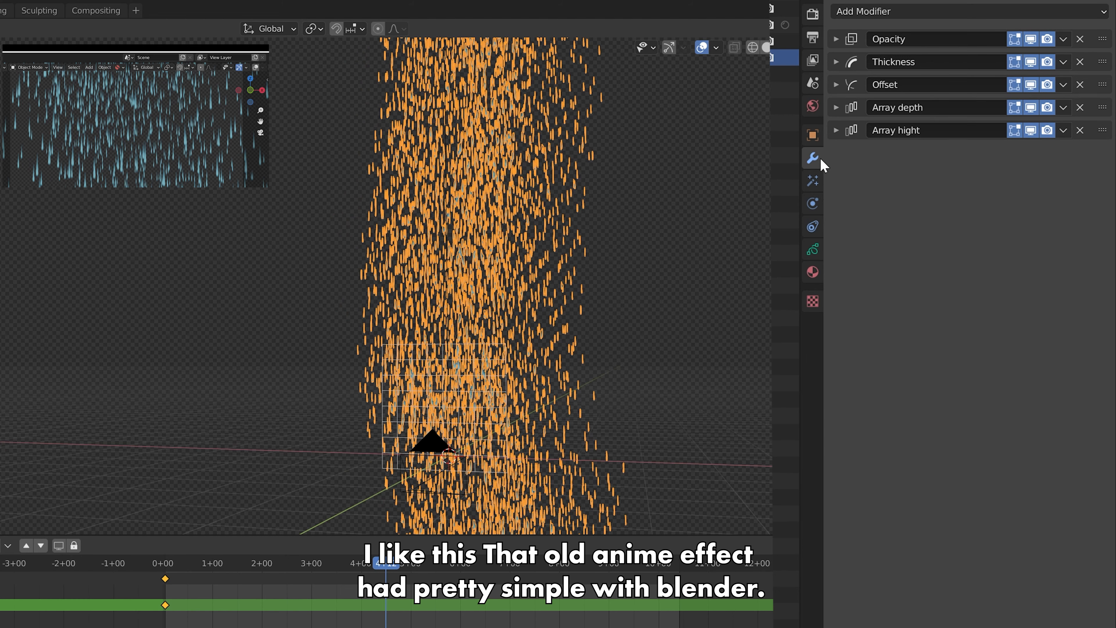
# Add a Glow visual effect to the rain object and set its X and Y size to 10.
pyautogui.click(813, 180)
pyautogui.click(941, 11)
pyautogui.click(881, 84)
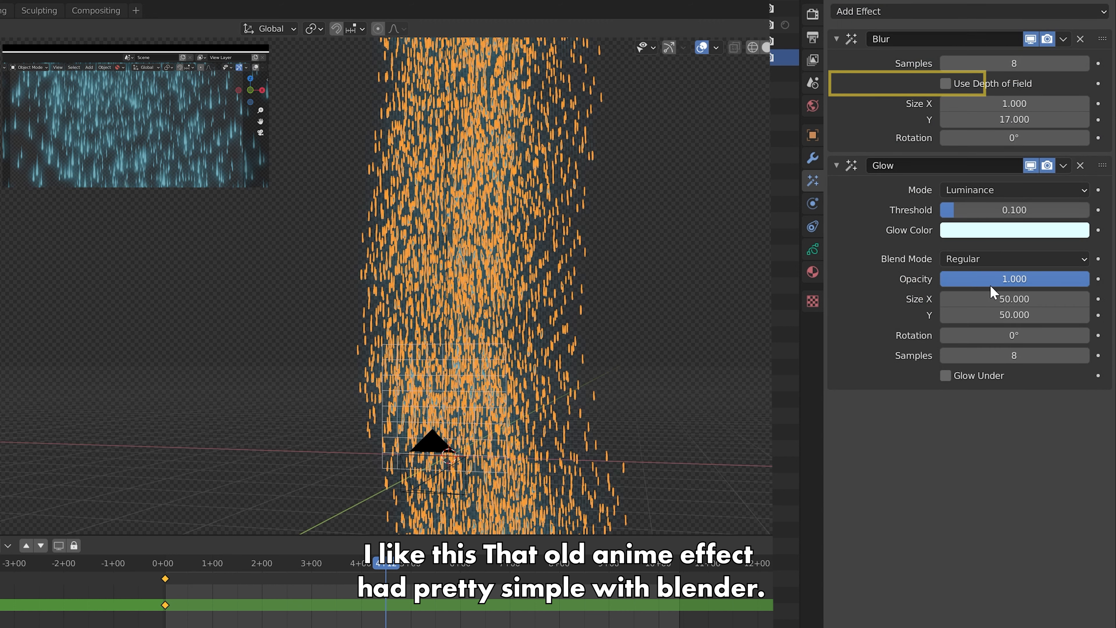
pyautogui.moveTo(1006, 301); pyautogui.dragTo(1006, 314)
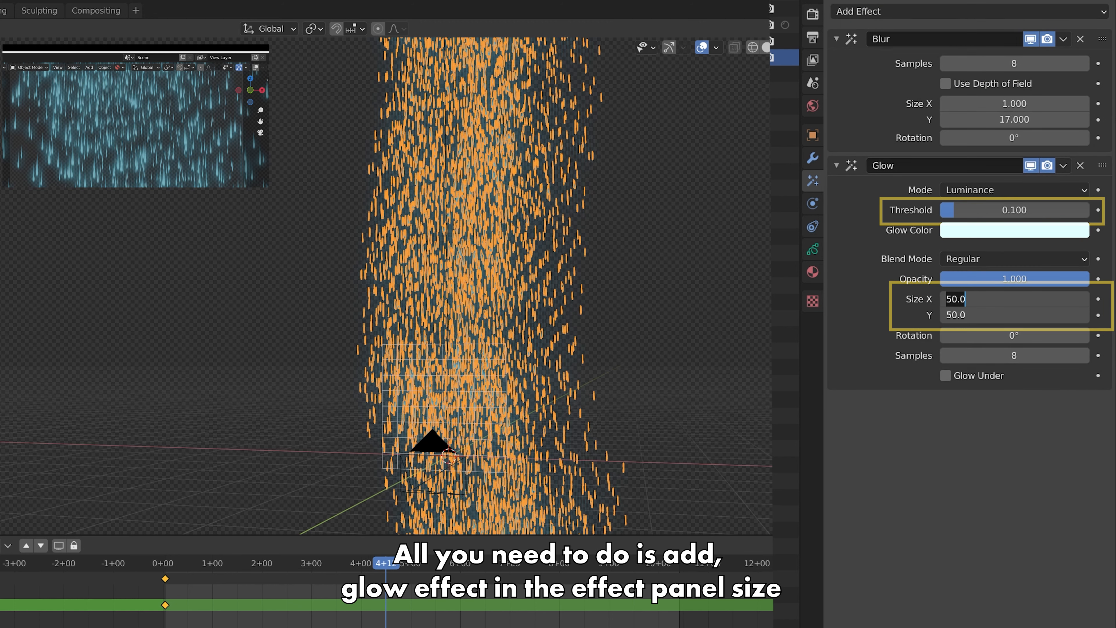
pyautogui.write('10')
pyautogui.press('Return')
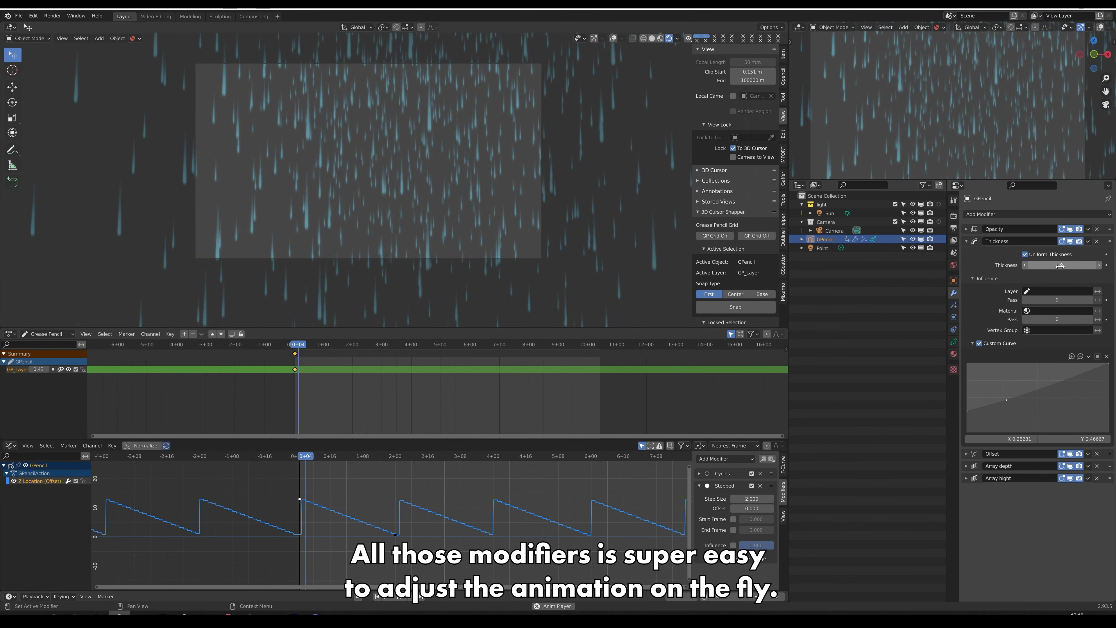
# Set the Thickness modifier's uniform thickness to 5 and rotate the rain object about 14° in the view to slant the rain.
pyautogui.moveTo(1060, 265)
pyautogui.mouseDown()
pyautogui.moveTo(1033, 266)
pyautogui.moveTo(1063, 266)
pyautogui.mouseUp()
pyautogui.press('r')
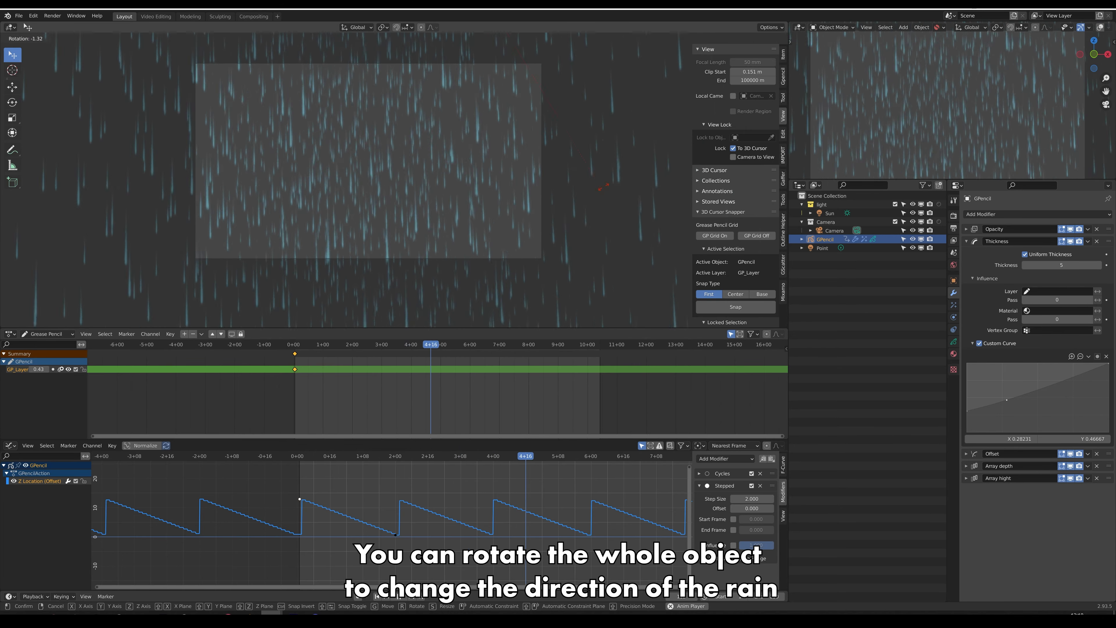
pyautogui.click(644, 186)
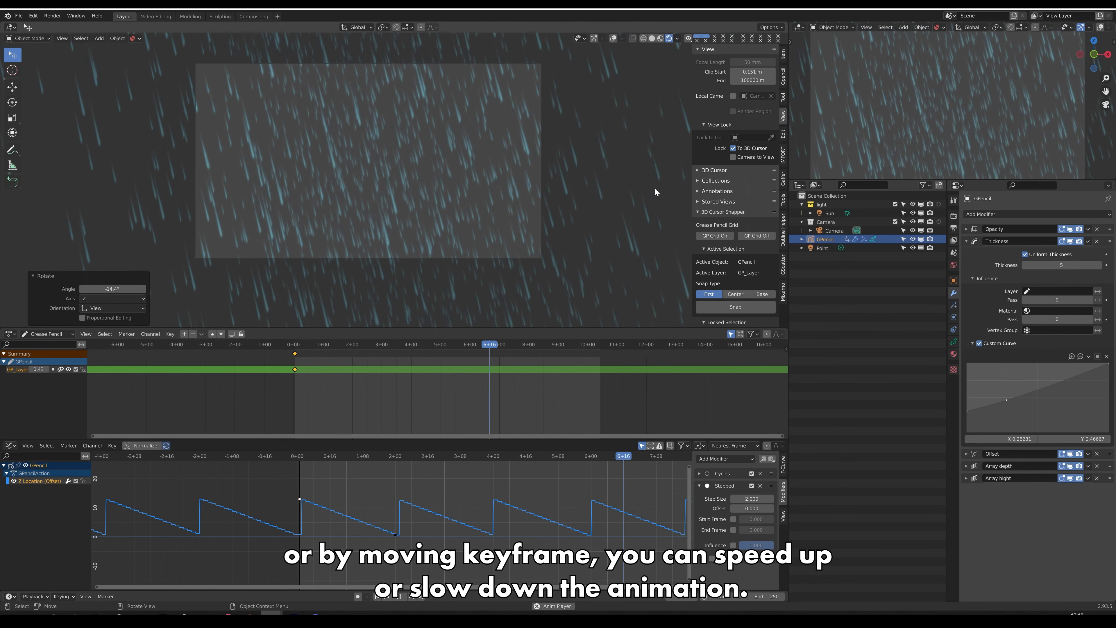
# Rotate the rain object 11.6° in the view and -26° about the global X axis to change the rain's direction.
pyautogui.press('r')
pyautogui.press('x')
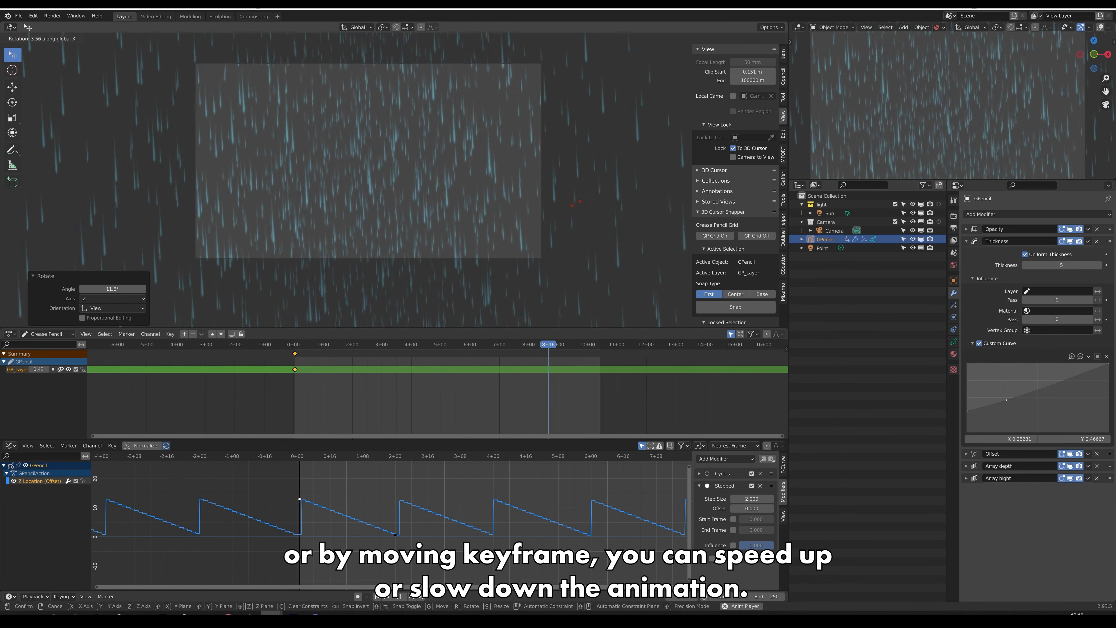
pyautogui.click(351, 474)
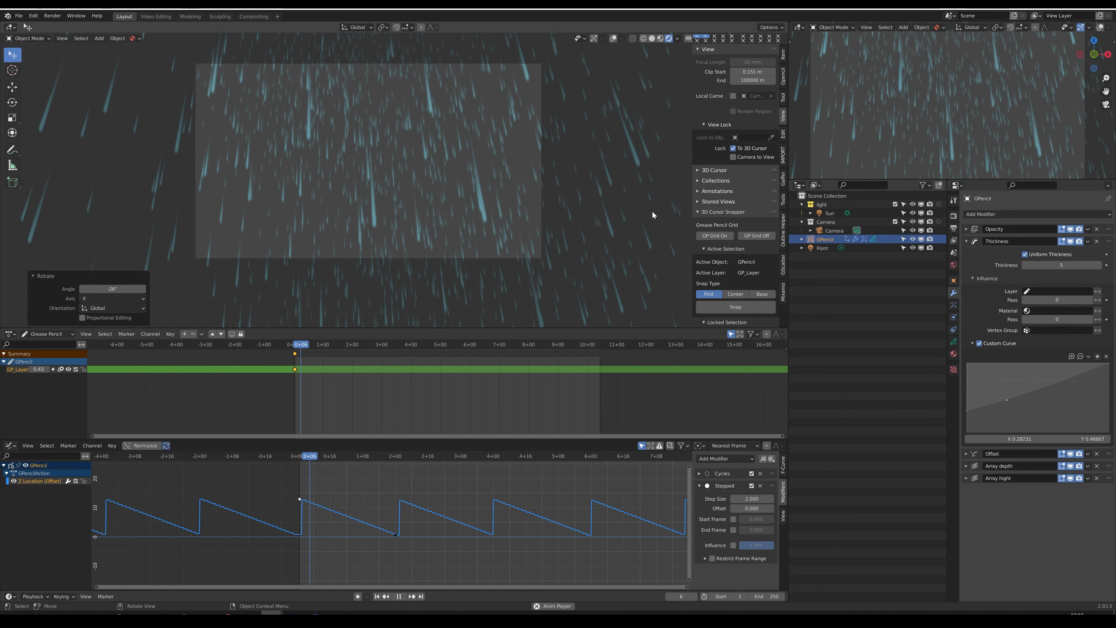
# Rotate the rain object another -7.86° about the global X axis and reduce the uniform stroke thickness for finer rain.
pyautogui.press('r')
pyautogui.press('x')
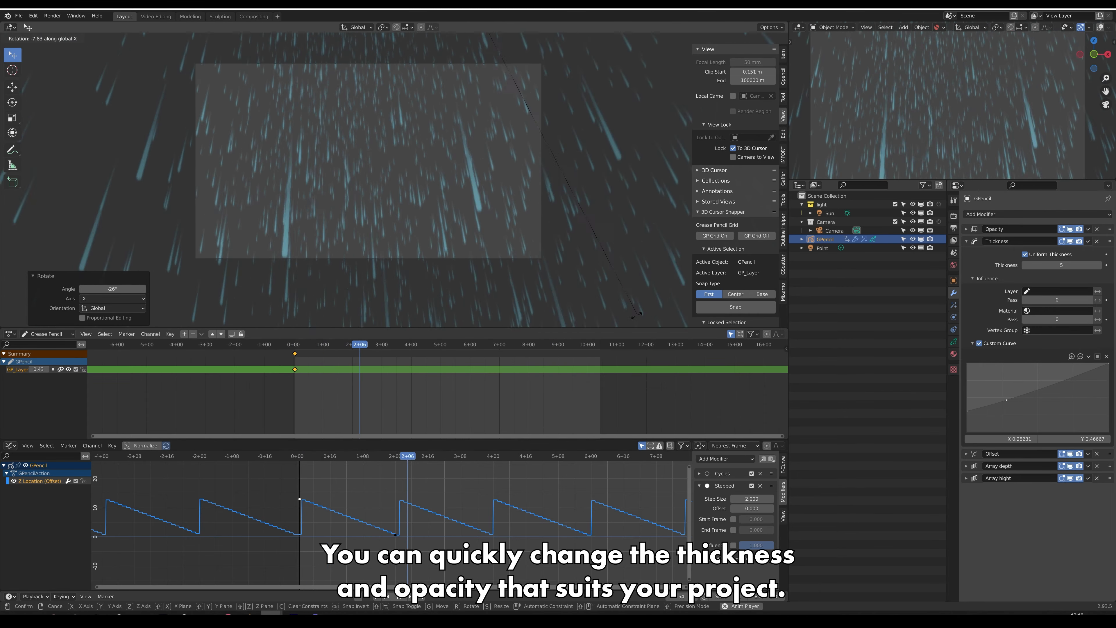
pyautogui.click(589, 278)
pyautogui.moveTo(1083, 266); pyautogui.dragTo(1068, 266)
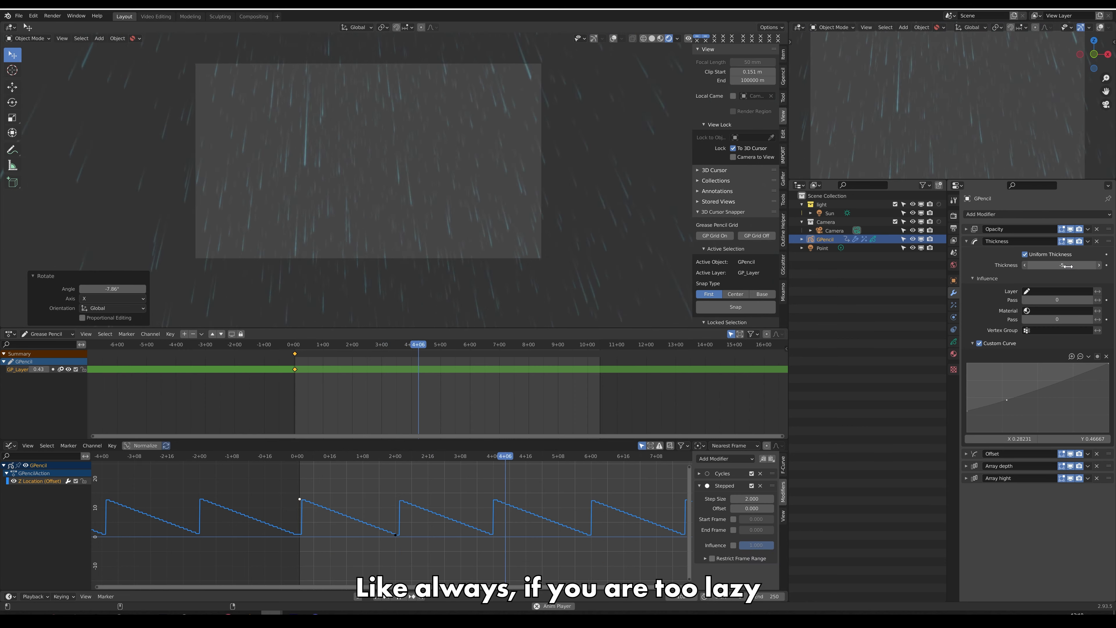